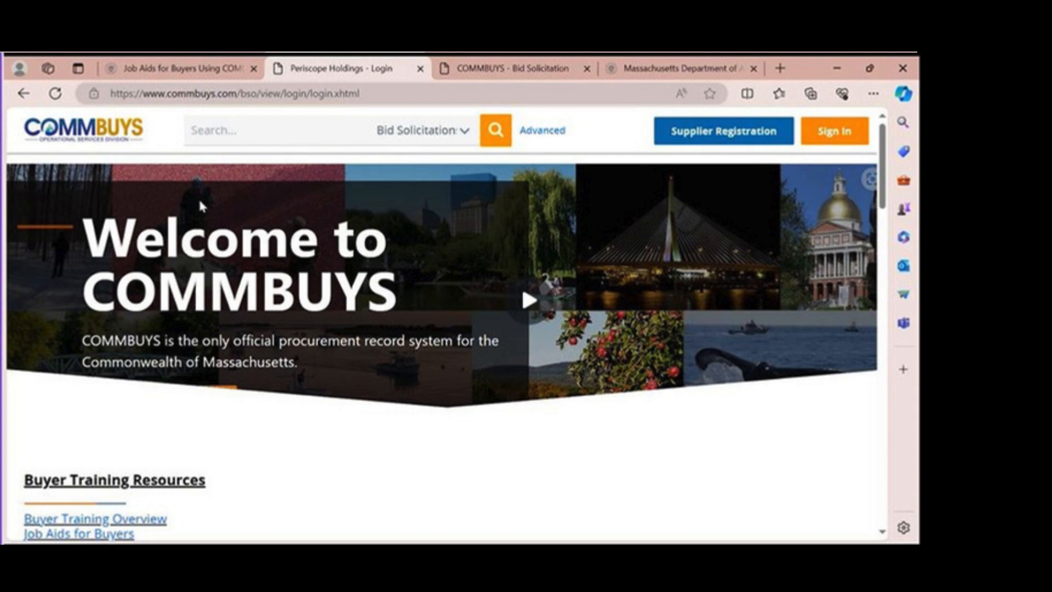
- Browse the Job Aids for Buyers page, then return to login and start Supplier Registration
left_click(183, 69)
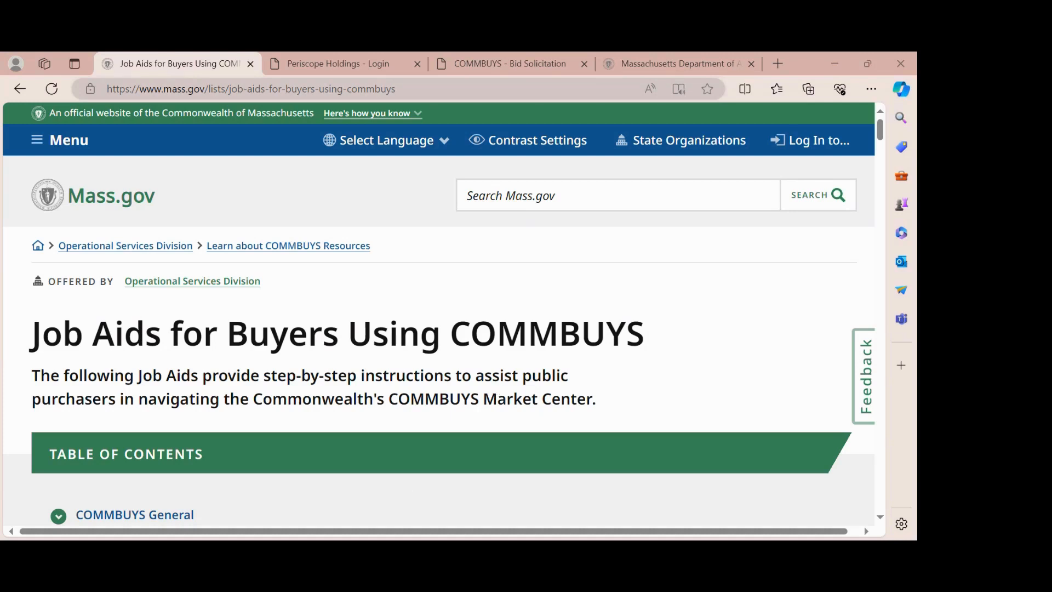
left_click(333, 68)
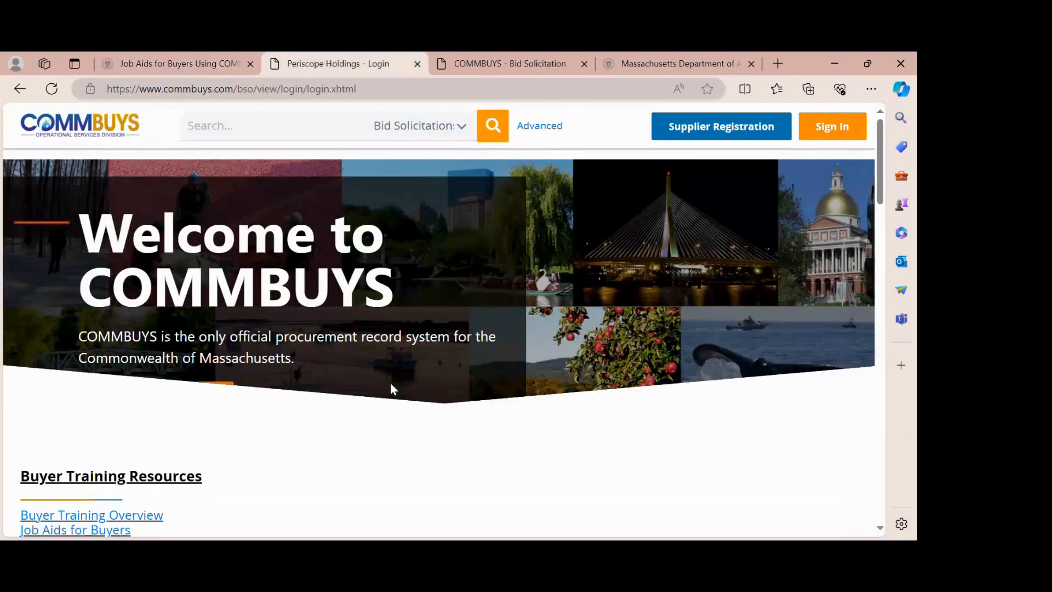
left_click(716, 129)
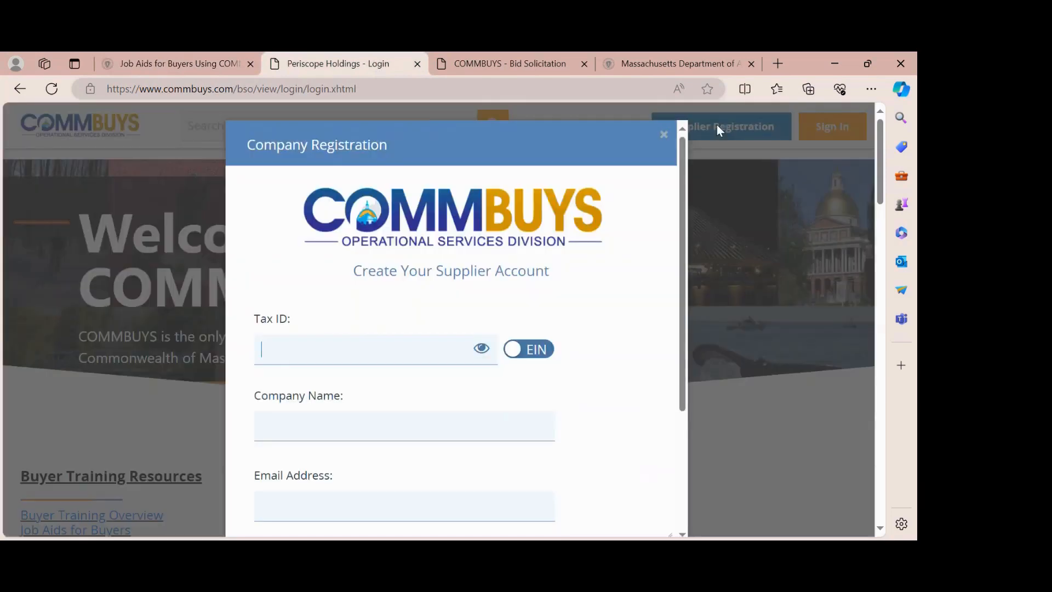
scroll(521, 202, "down", 2)
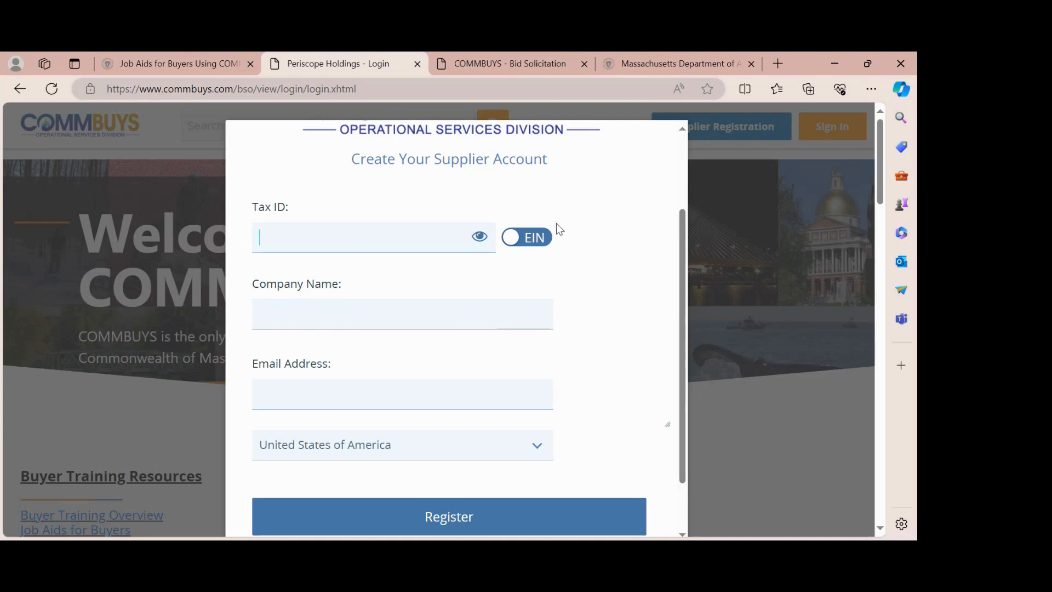
- Switch the tax ID type to SSN, enter the tax ID and company name 'Testing Vendor'
left_click(517, 241)
left_click(302, 234)
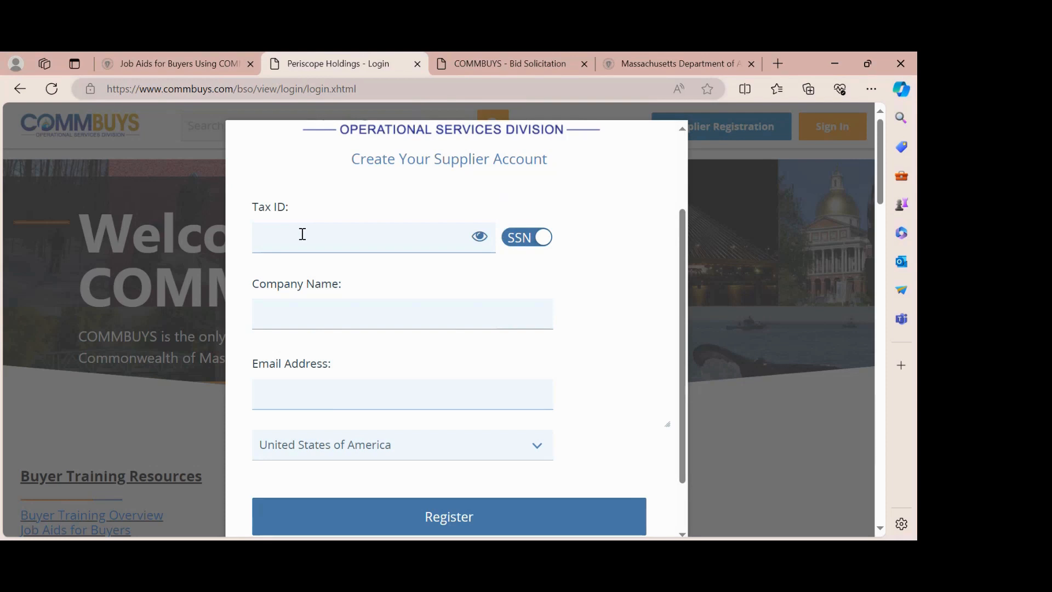
type("•••••••••")
left_click(278, 319)
type("Testing Vendor")
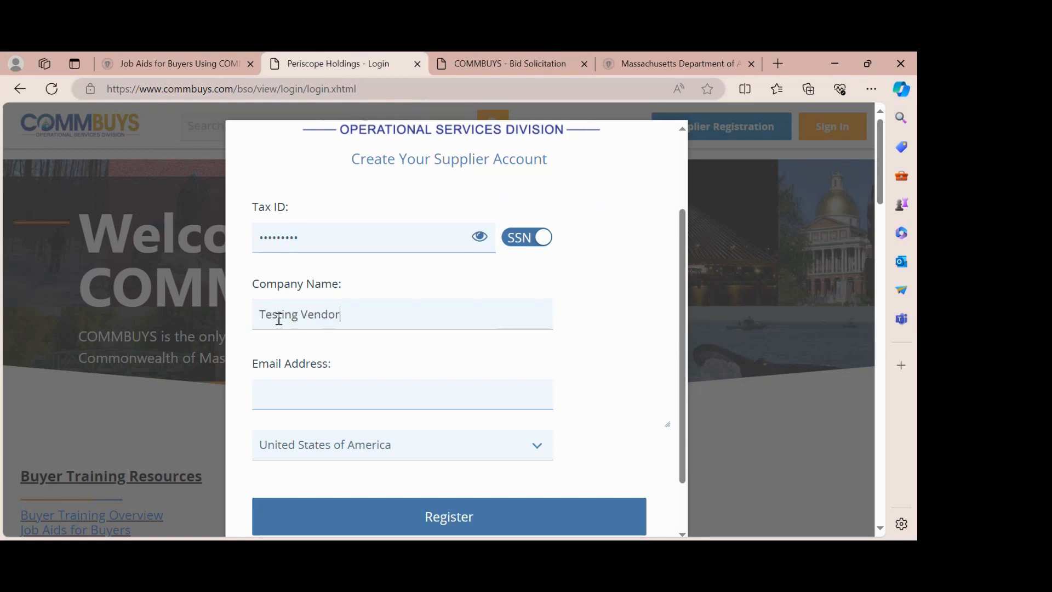
- Enter the company e-mail address and submit the new supplier registration
left_click(278, 399)
left_click(297, 386)
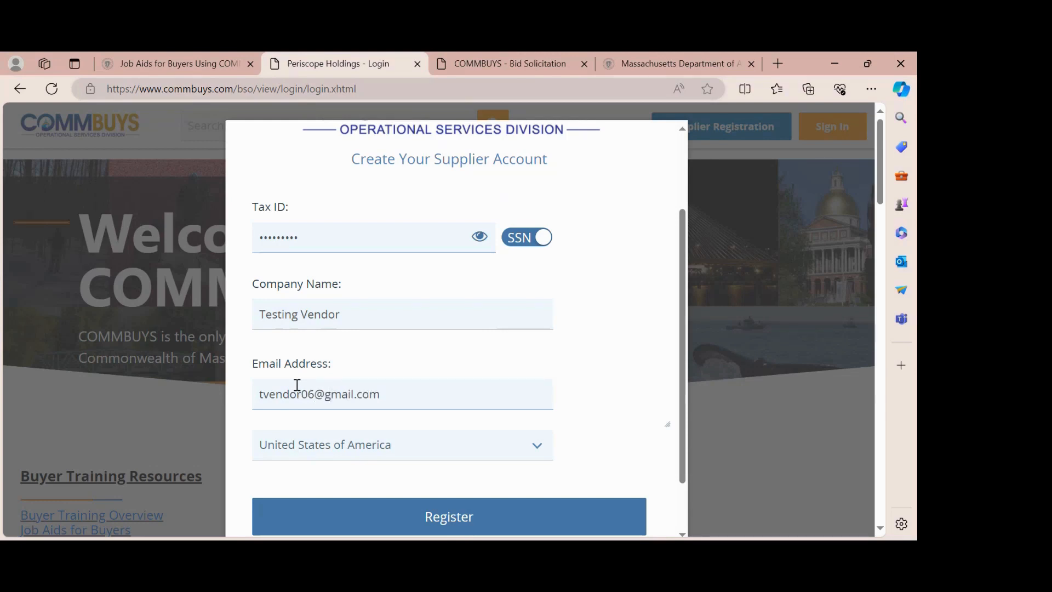
scroll(296, 385, "down", 1)
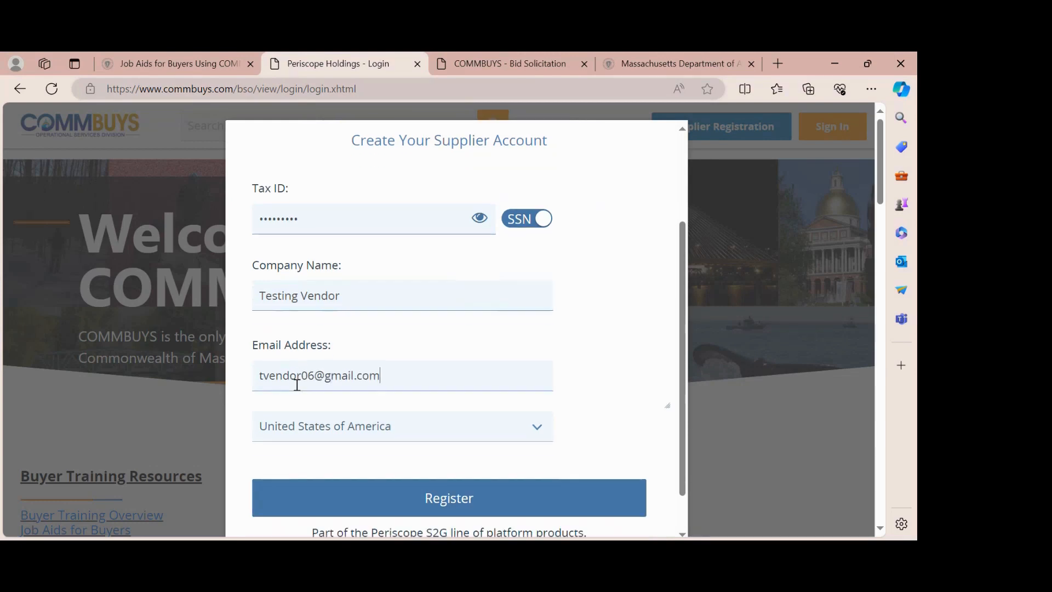
left_click(441, 499)
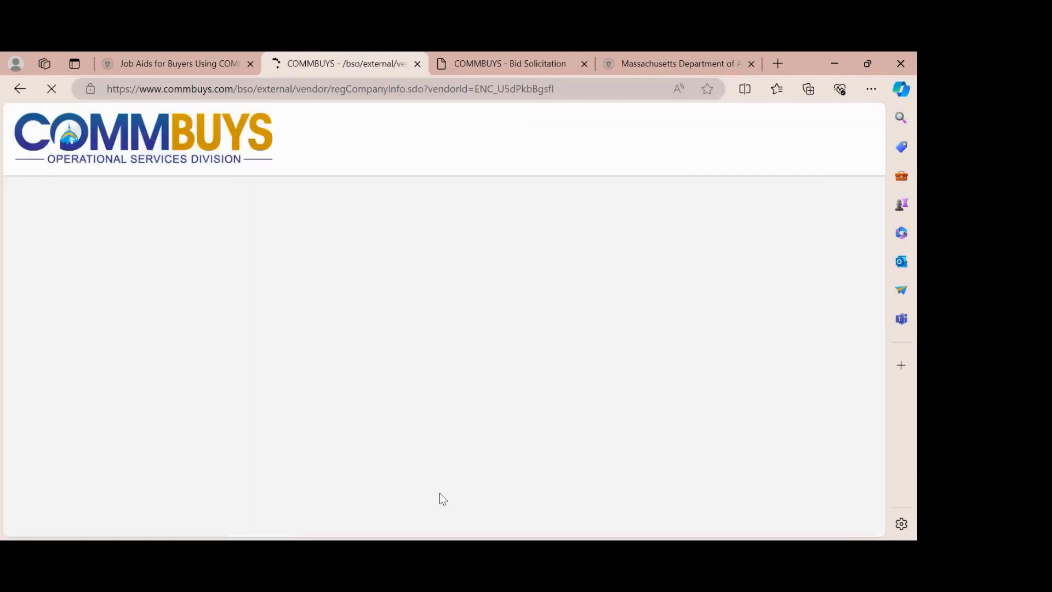
- Enter Mailing Address Line 1, correcting the 'Tesing' typo to 'Testing'
scroll(439, 392, "down", 2)
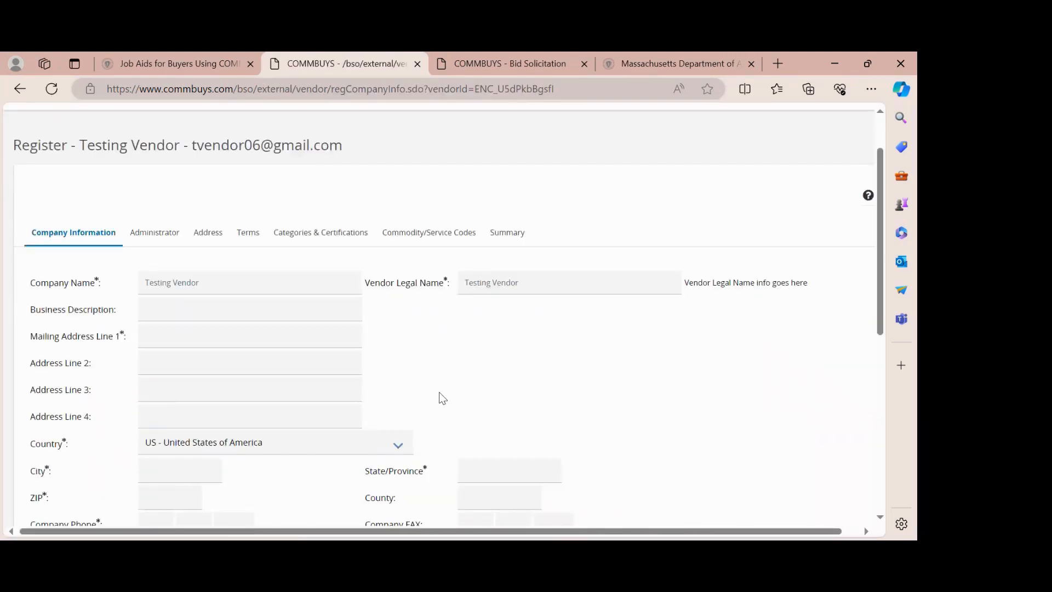
scroll(439, 392, "down", 1)
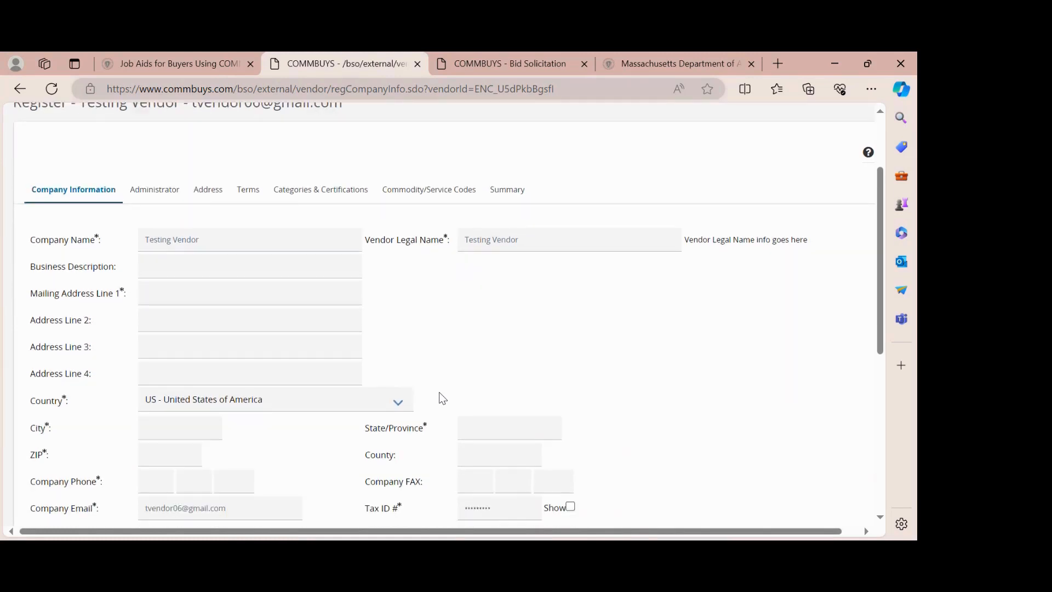
scroll(489, 357, "down", 2)
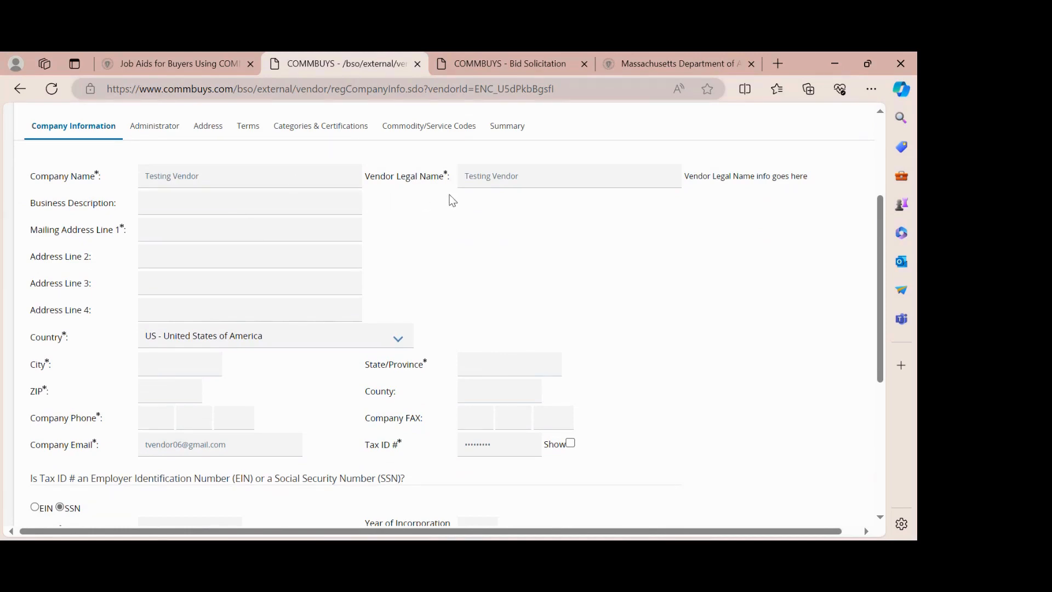
left_click(180, 229)
type("123 Tesing Vendor Way")
left_click(171, 228)
type("tt")
left_click(482, 254)
mouse_move(74, 335)
left_mouse_down()
mouse_move(26, 341)
mouse_move(71, 336)
left_mouse_up()
left_click(84, 340)
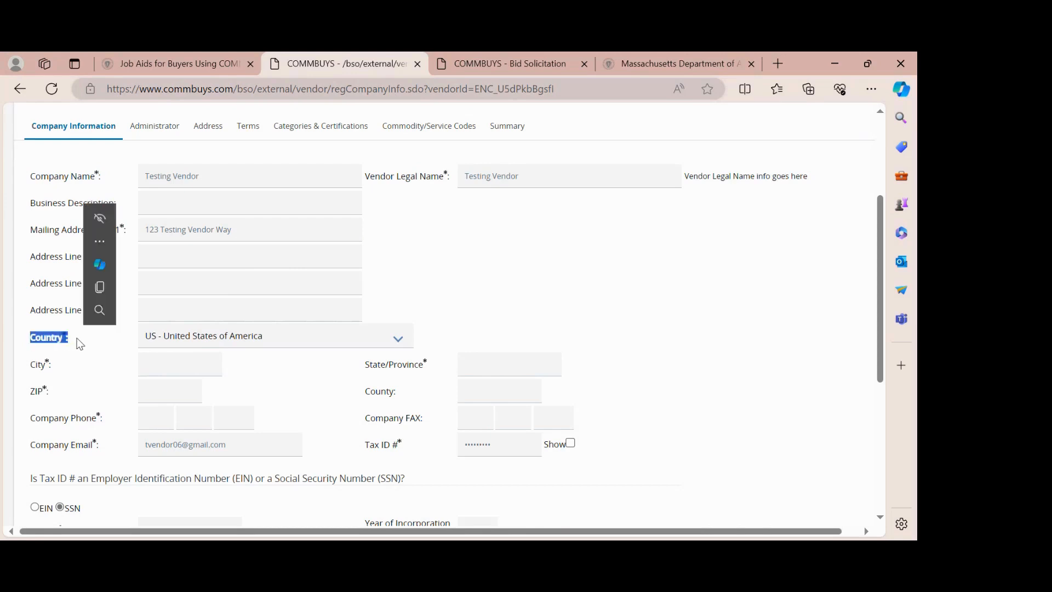
left_click(95, 353)
- Fill in the mailing address city, state and ZIP code
scroll(95, 353, "down", 1)
left_click(155, 343)
type("Boston")
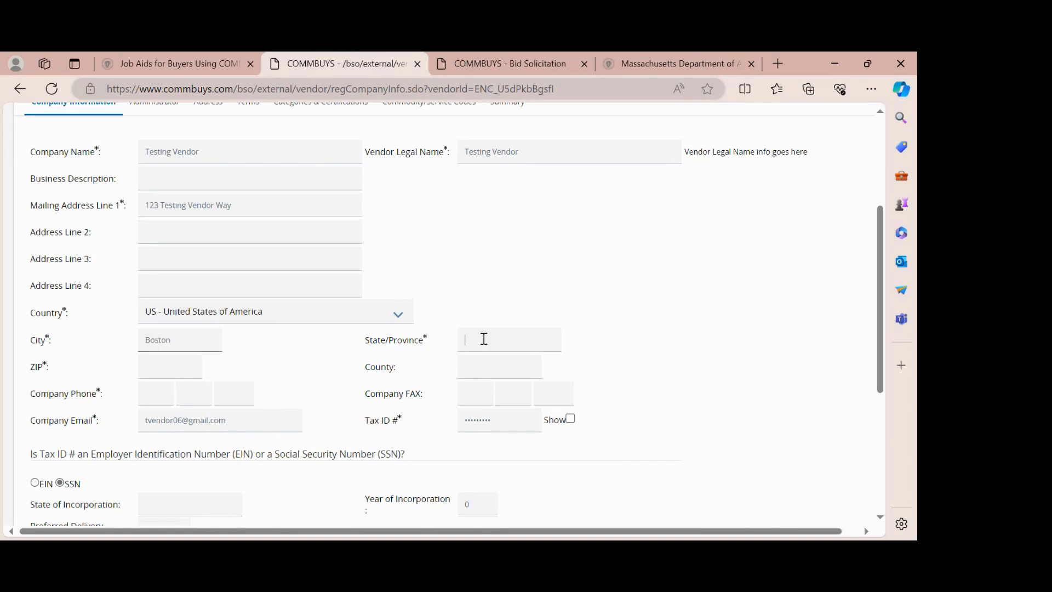
type("MA")
left_click(483, 364)
left_click(188, 369)
type("02114")
- Enter the company phone number across its three phone boxes
scroll(188, 368, "down", 2)
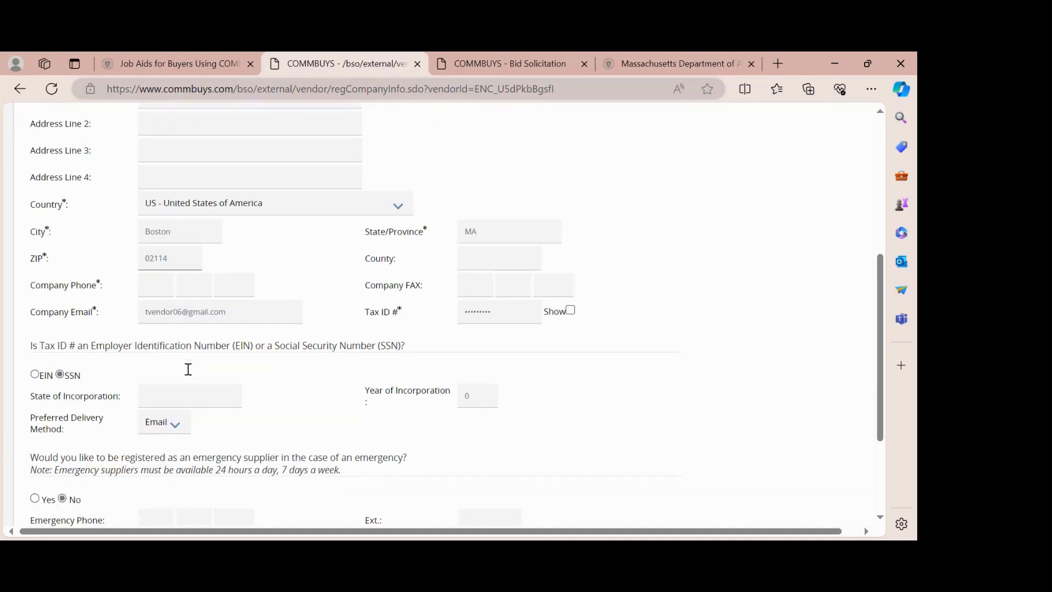
left_click(154, 287)
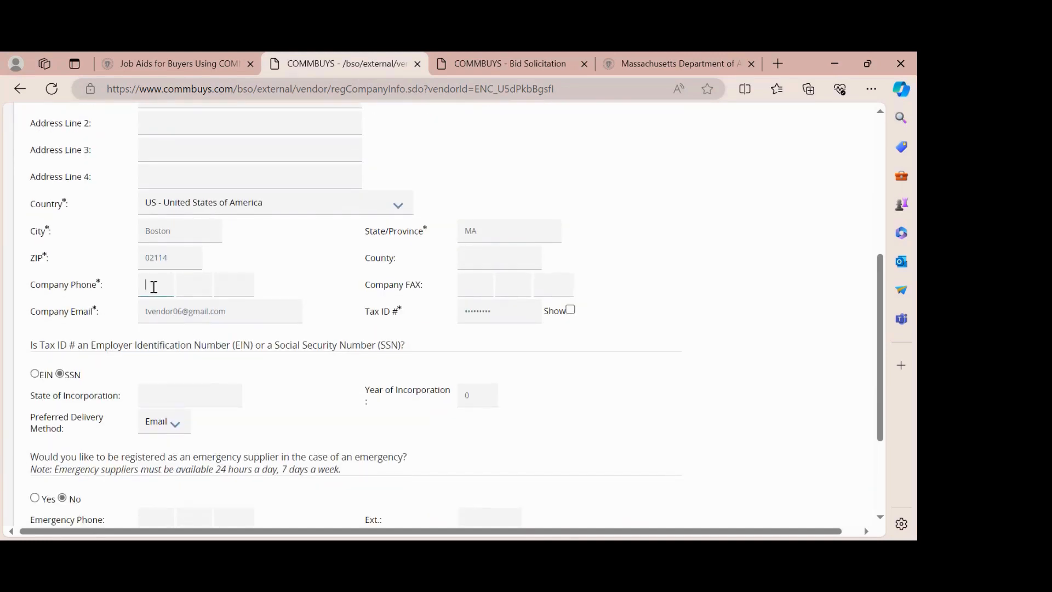
type("617")
left_click(202, 285)
type("555")
left_click(251, 284)
type("5555")
left_click(327, 288)
- Review the rest of the company form and save it to continue
scroll(328, 288, "down", 1)
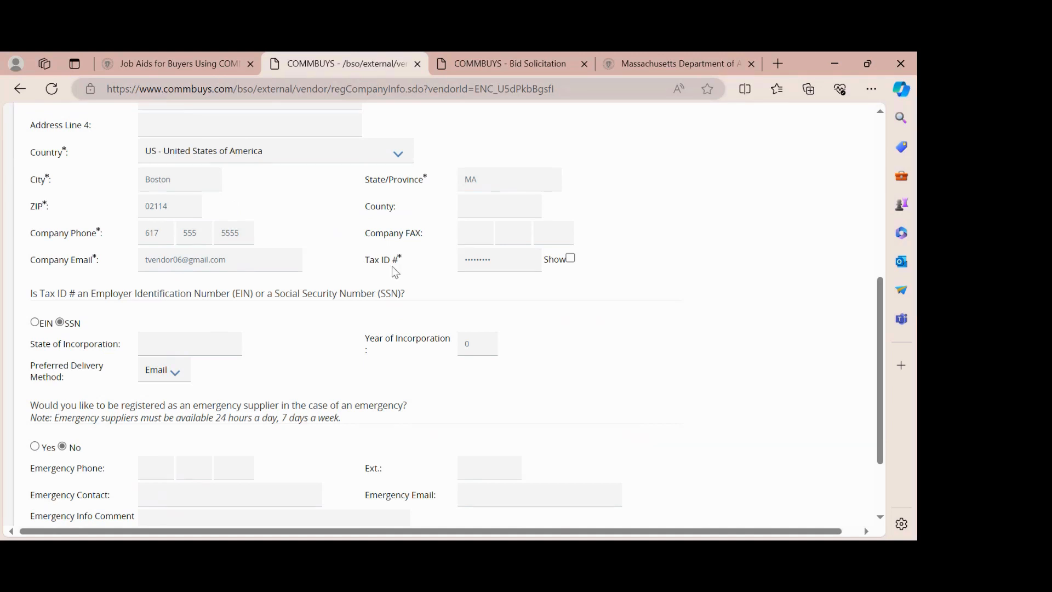
scroll(328, 286, "down", 2)
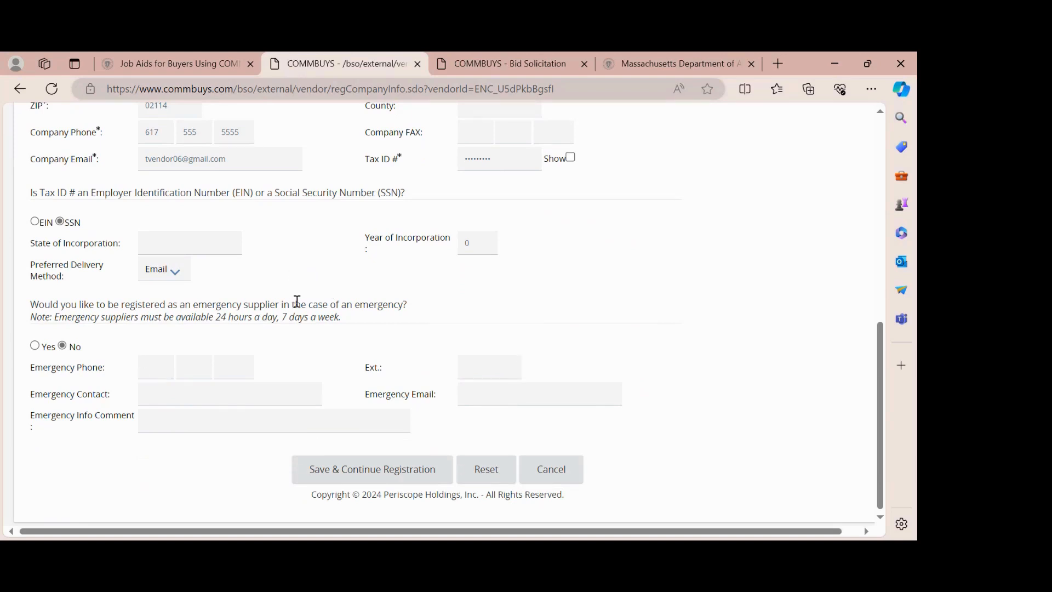
scroll(297, 301, "up", 1)
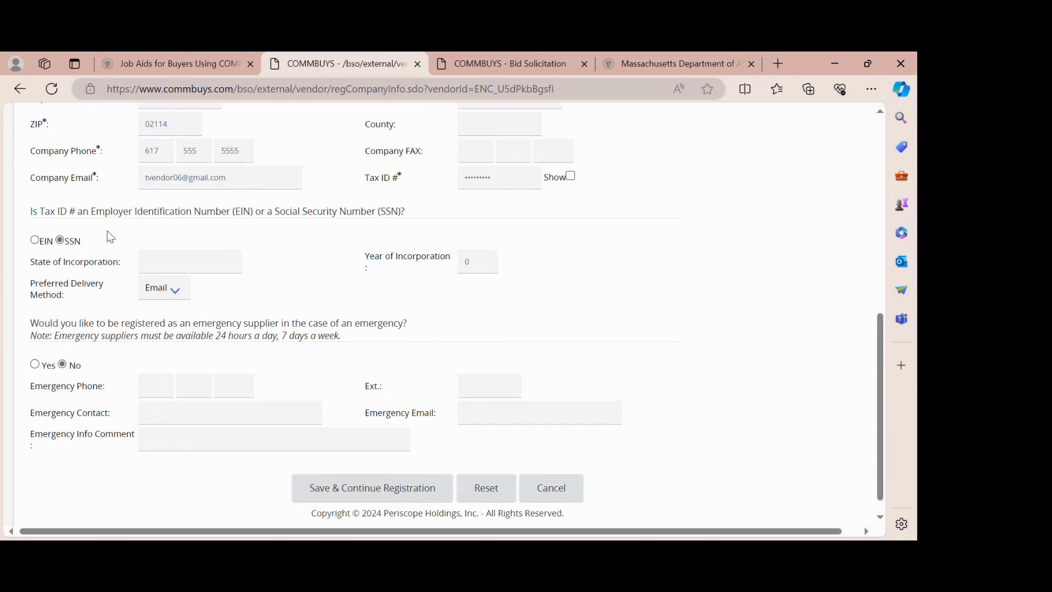
scroll(278, 317, "down", 1)
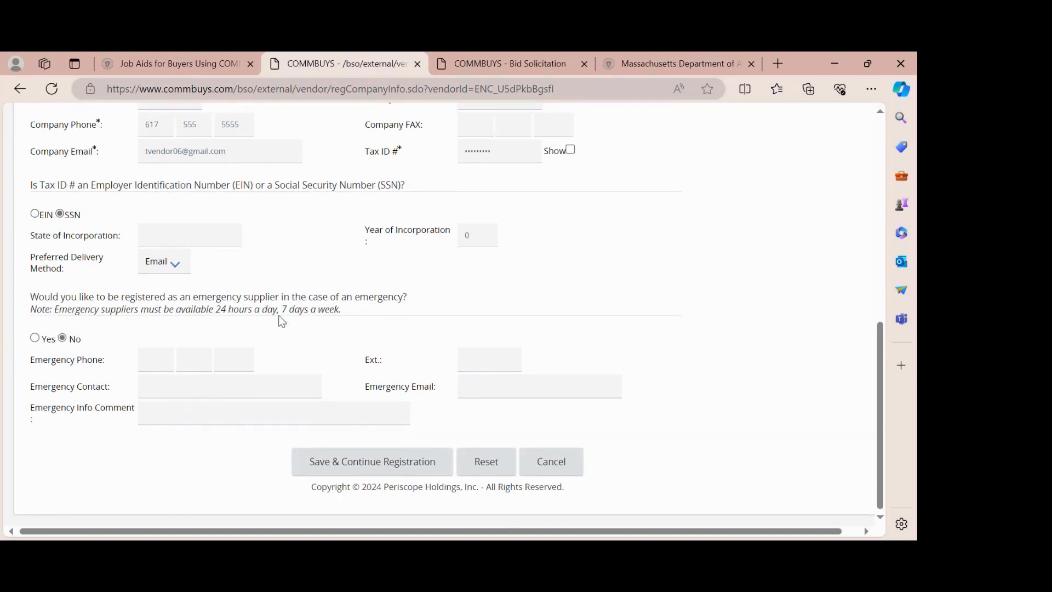
left_click(358, 473)
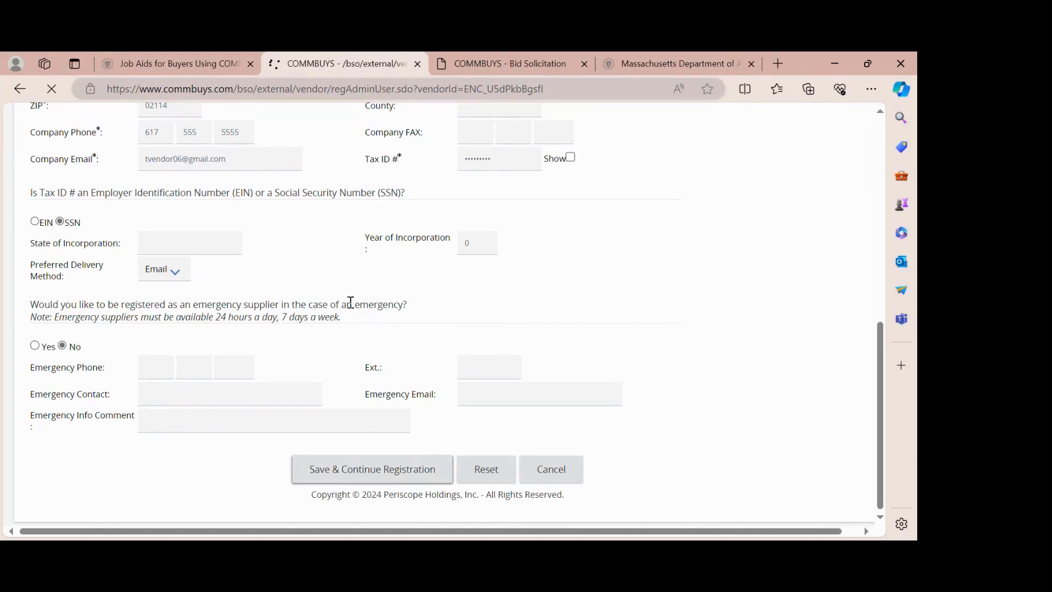
- Enter the administrator's first and last name, job title 'Program Coordinator' and e-mail
scroll(351, 303, "down", 2)
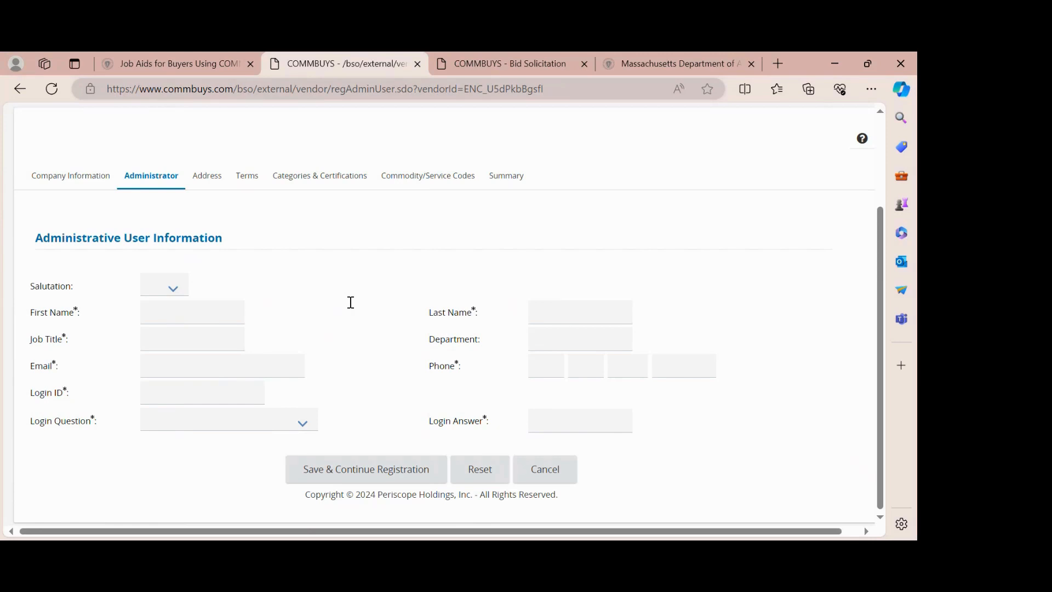
left_click(182, 310)
type("Testing")
key("Tab")
type("Vendor")
left_click(158, 339)
type("Program Coordinator")
left_click(172, 363)
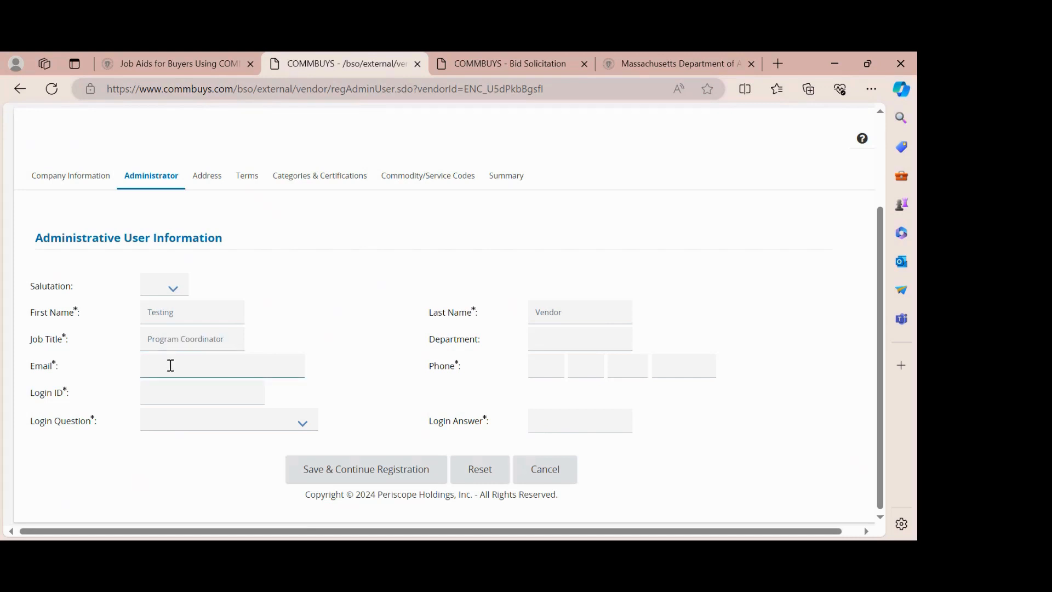
- Enter the administrator's phone number and the account login ID
left_click(540, 369)
type("6175555555")
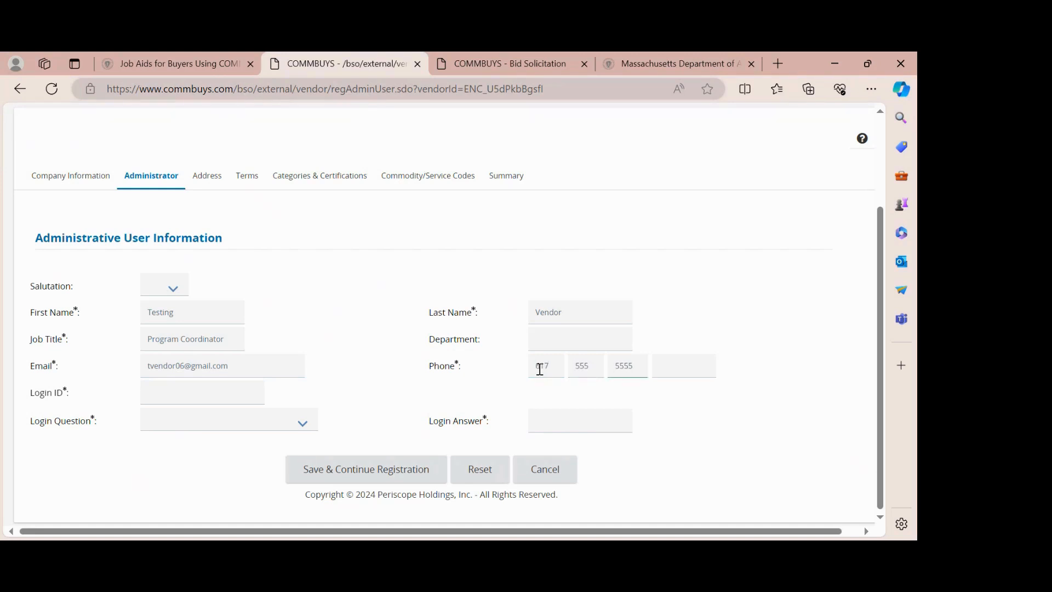
left_click(230, 400)
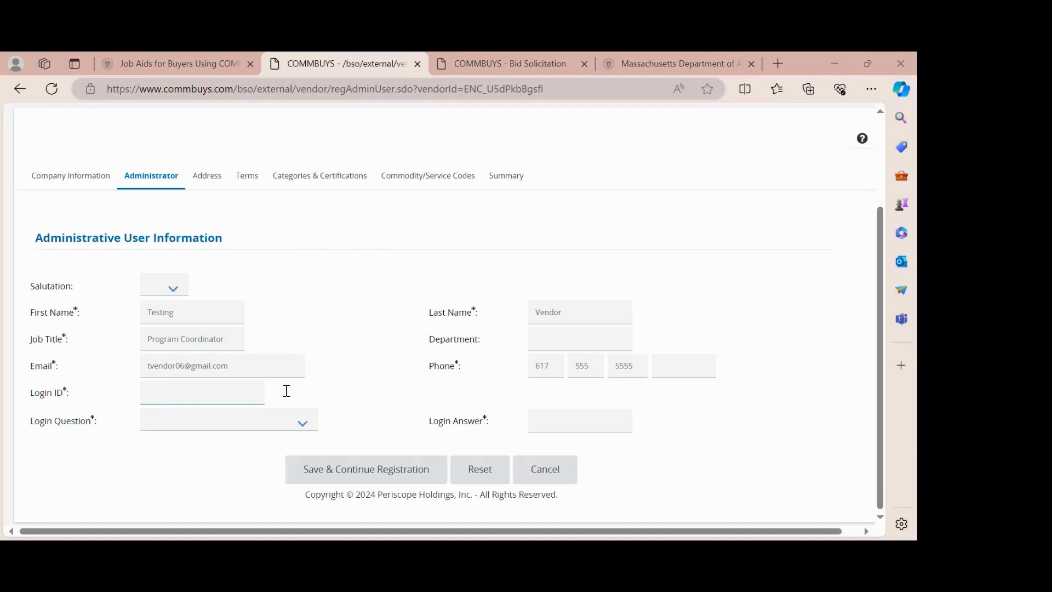
left_click(327, 520)
type("testingv")
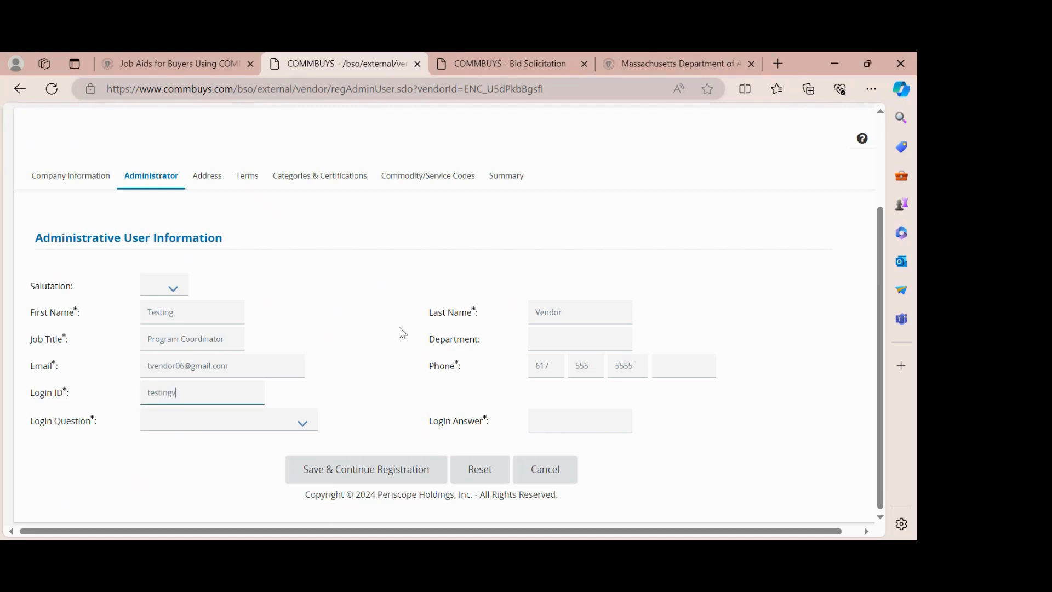
type("end0r")
- Choose the favorite-food security question, enter its answer, and save the administrator details
left_click(288, 429)
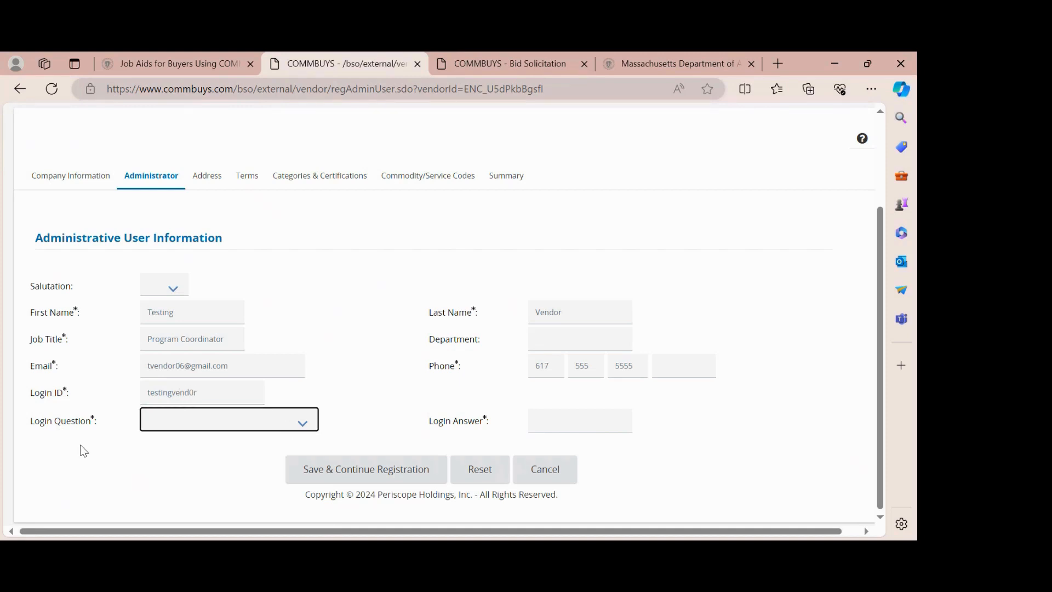
key("Down")
left_click(559, 416)
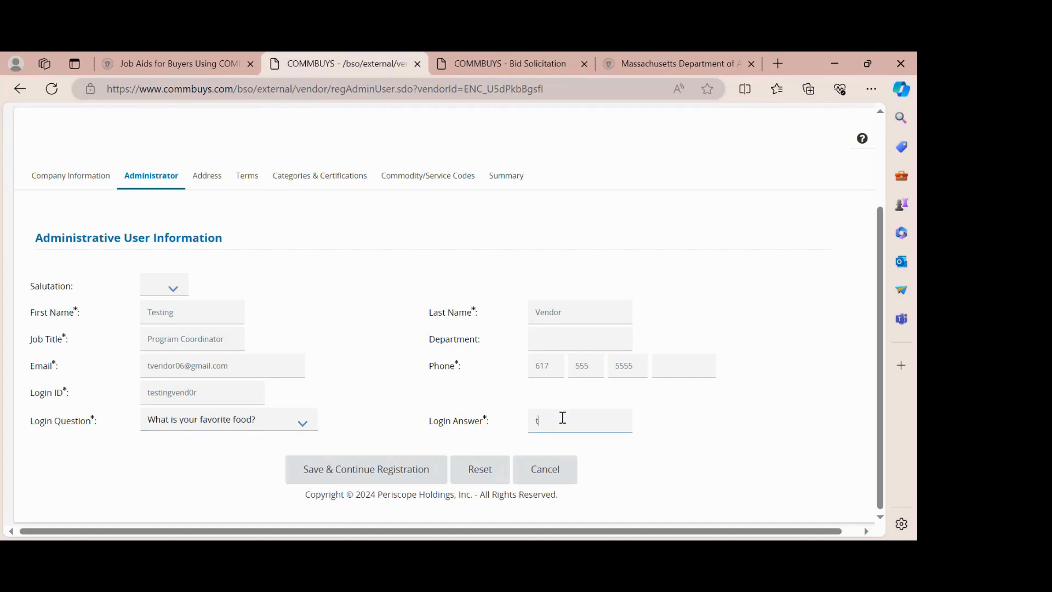
left_click(348, 480)
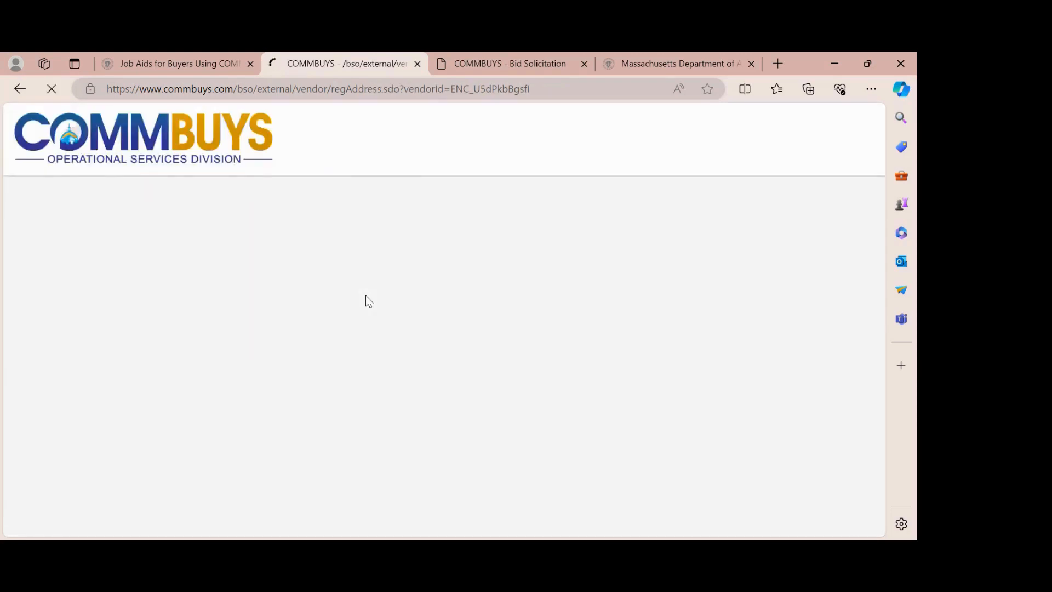
- Skip past the existing address list and scroll through the Terms text
scroll(369, 302, "down", 1)
scroll(369, 301, "down", 1)
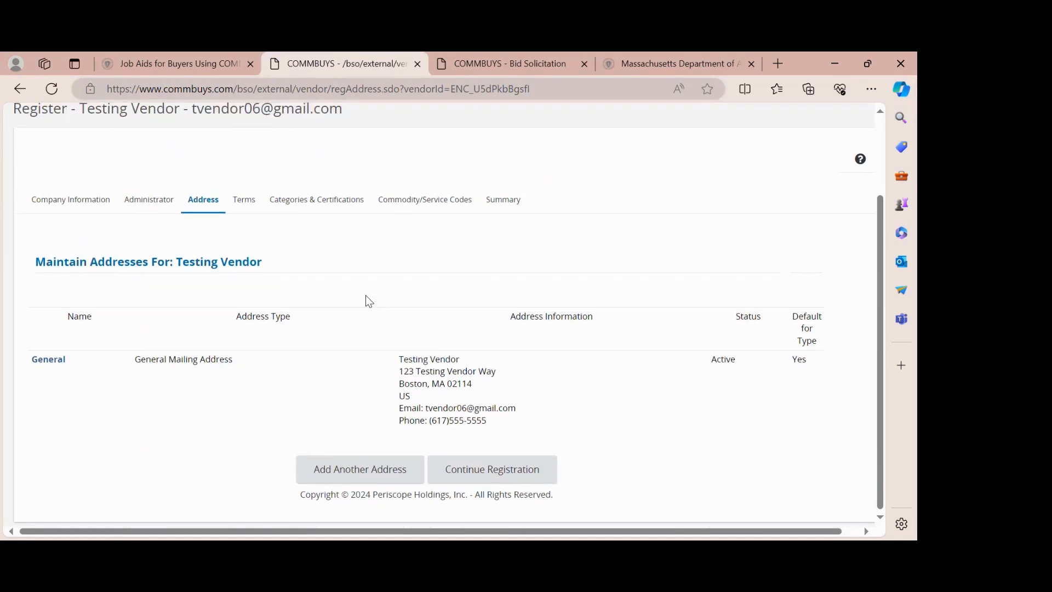
left_click(493, 480)
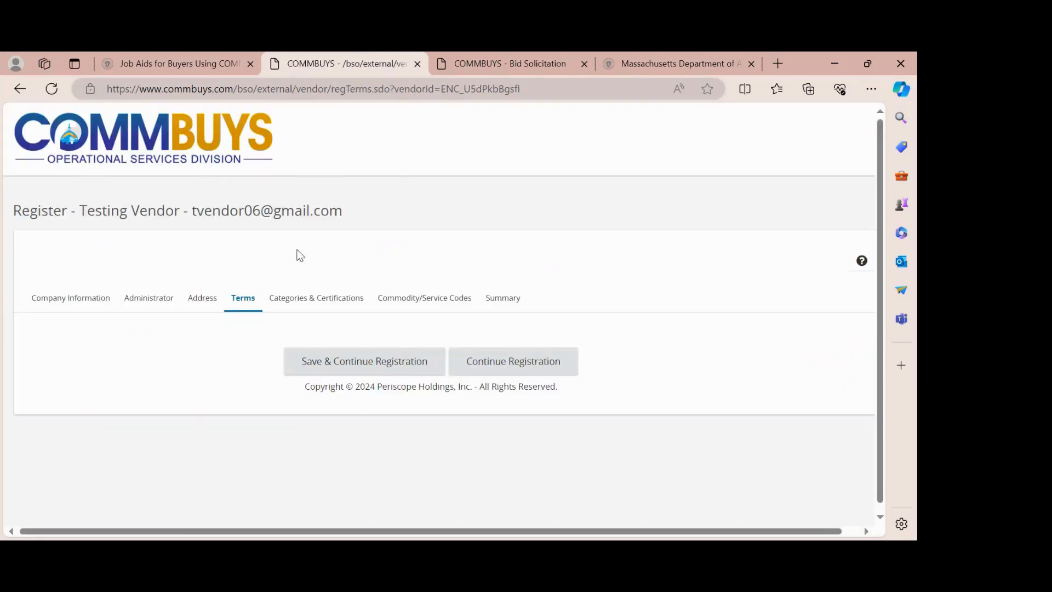
scroll(297, 250, "down", 1)
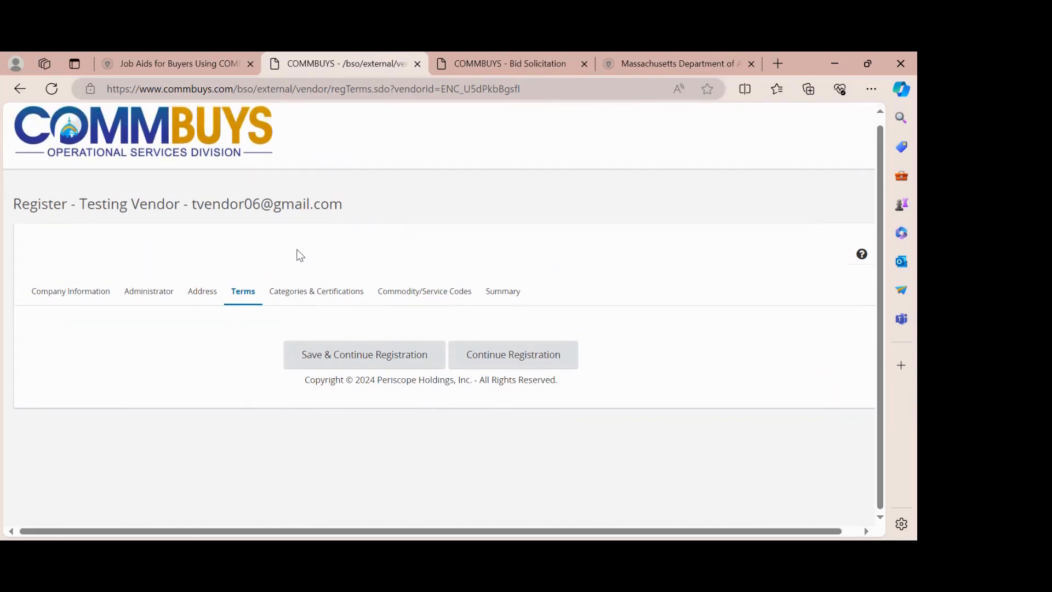
scroll(299, 254, "down", 1)
- Save the Terms and mark the vendor as a for-profit Business Enterprise on Categories & Certifications
left_click(372, 362)
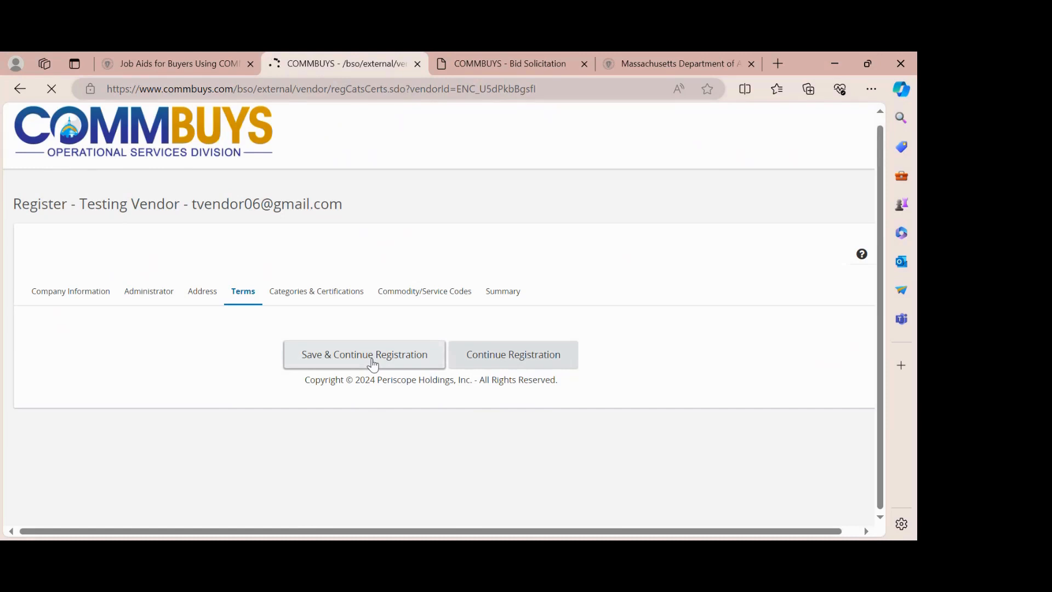
scroll(373, 362, "down", 1)
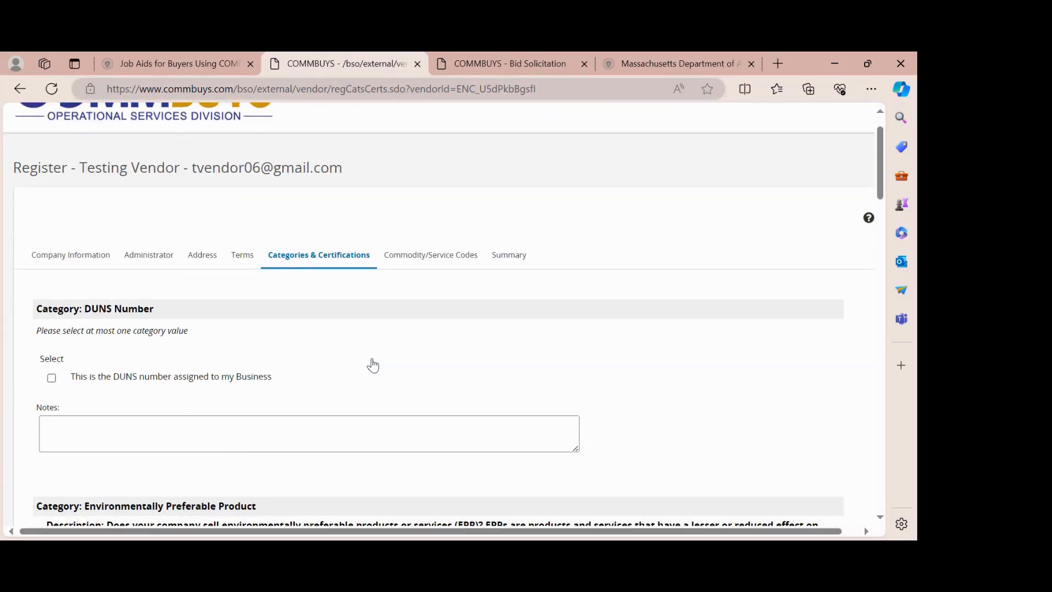
scroll(372, 364, "down", 2)
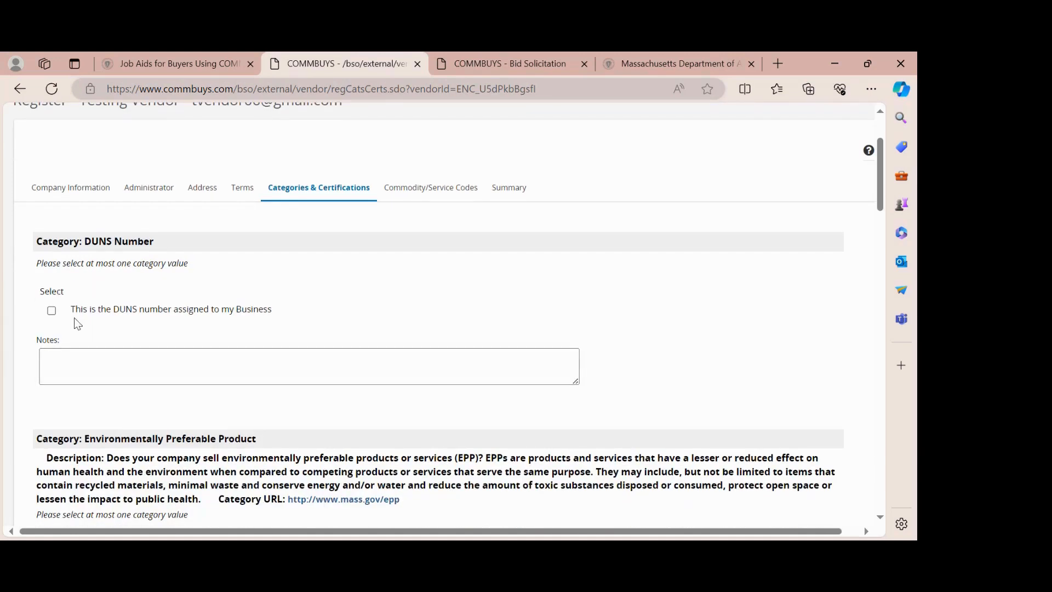
scroll(320, 401, "down", 2)
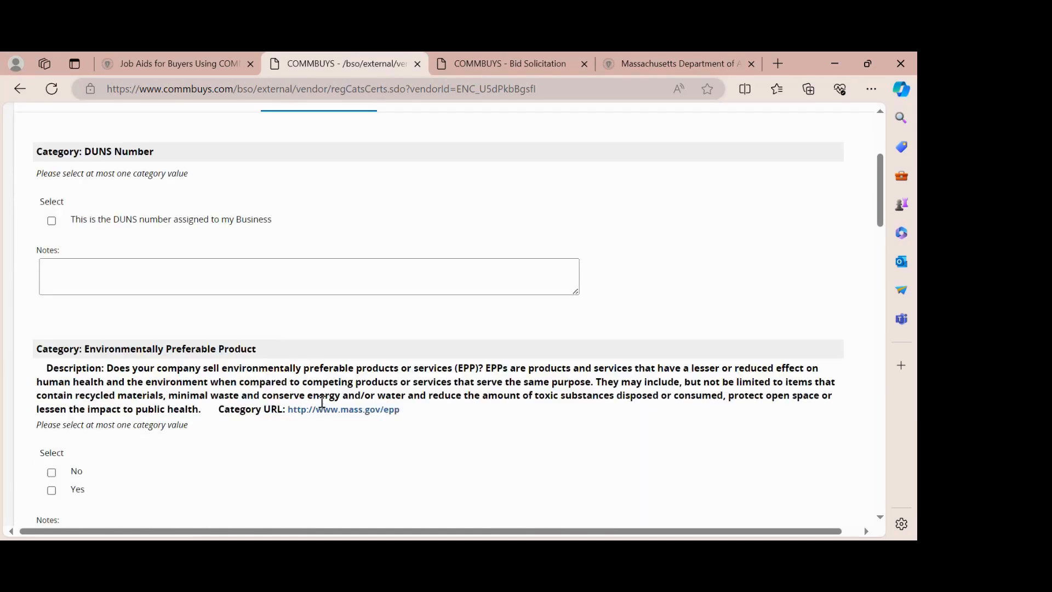
scroll(322, 401, "down", 3)
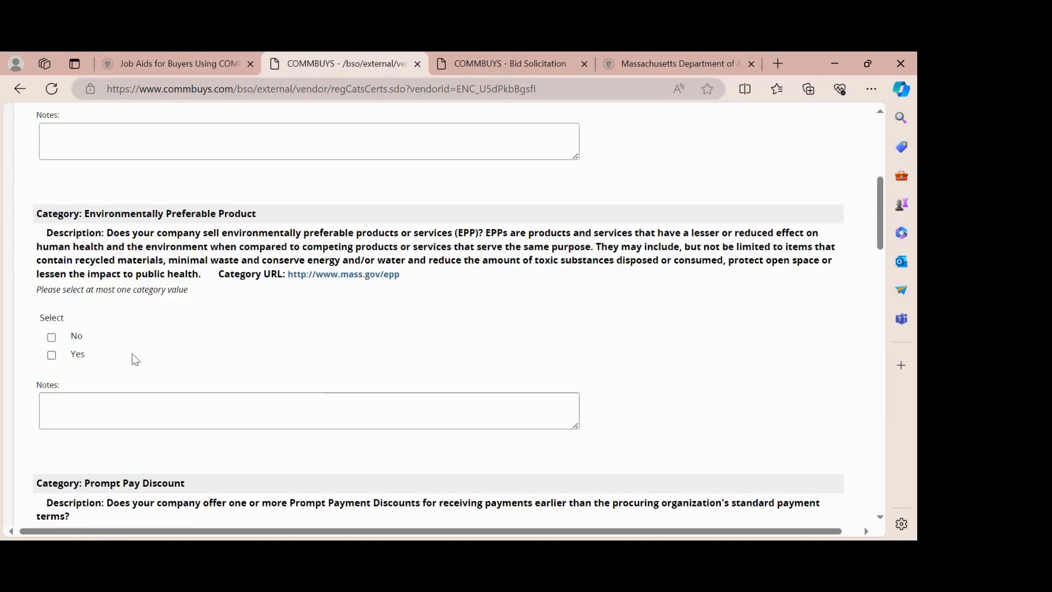
scroll(222, 353, "down", 1)
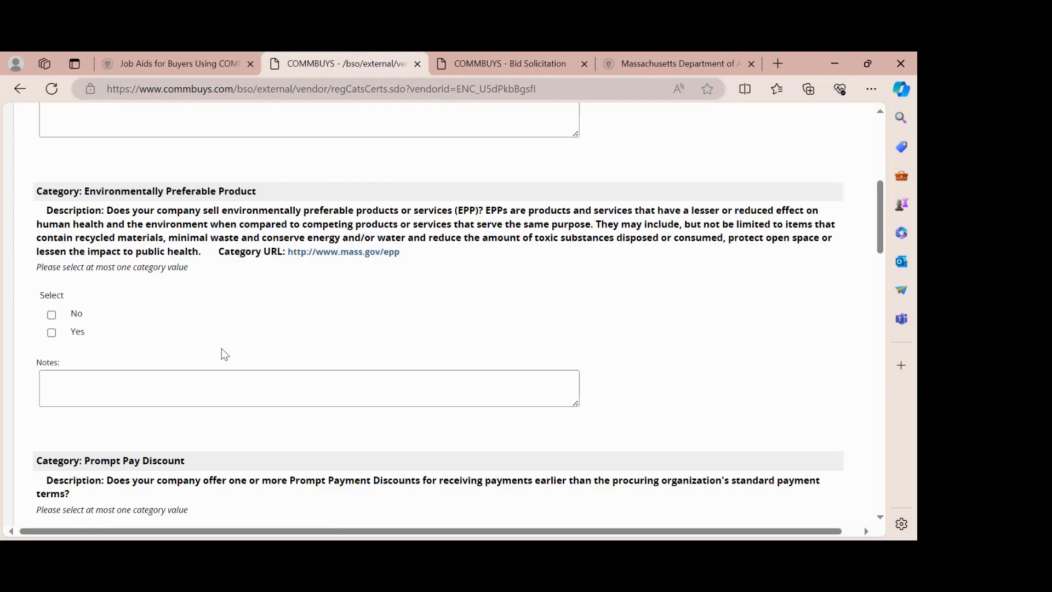
scroll(222, 353, "down", 4)
scroll(224, 353, "down", 2)
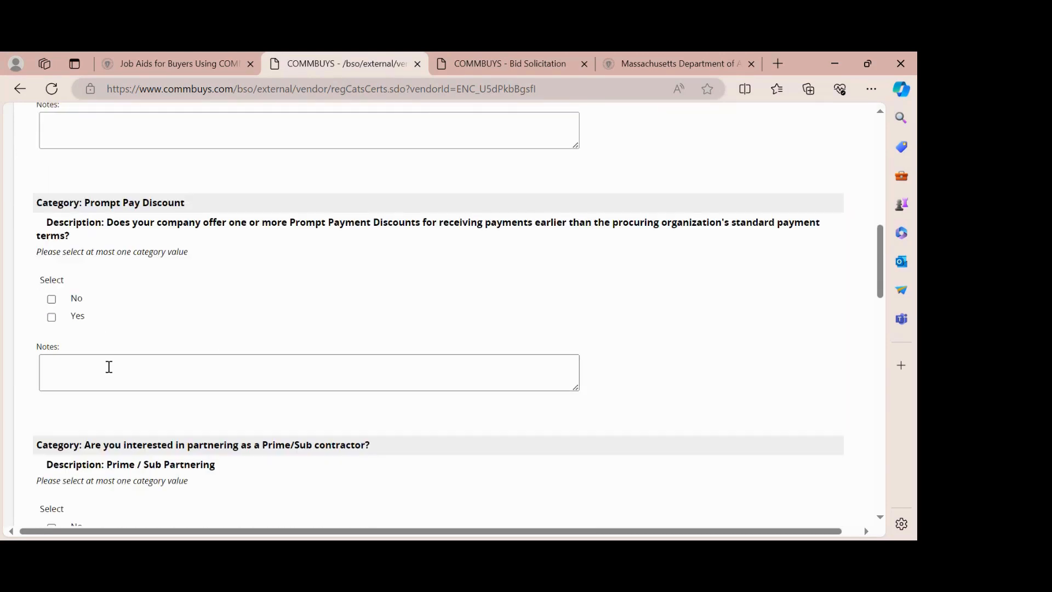
scroll(207, 276, "down", 2)
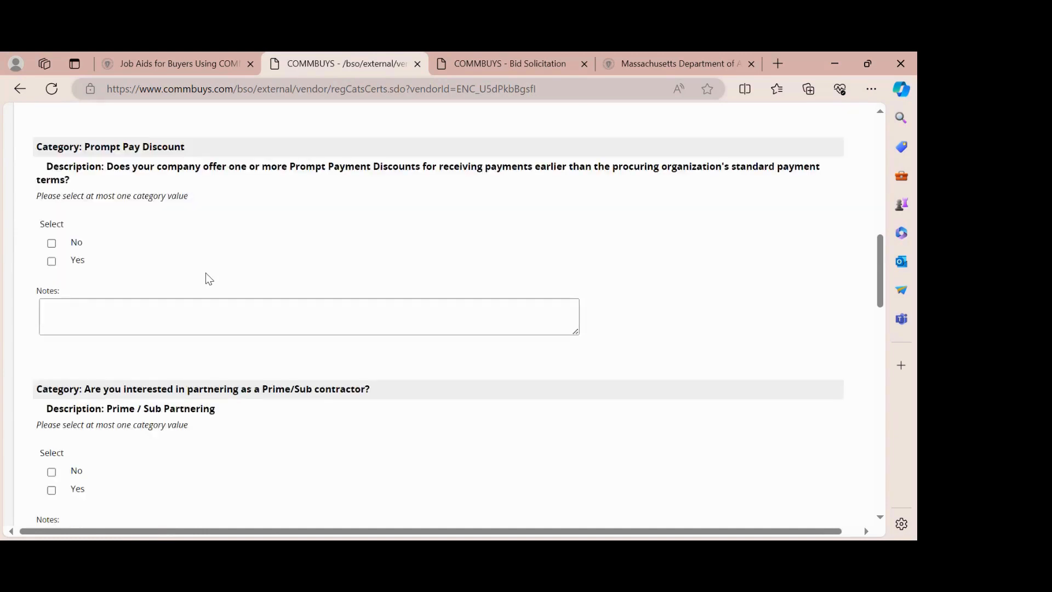
scroll(207, 273, "down", 3)
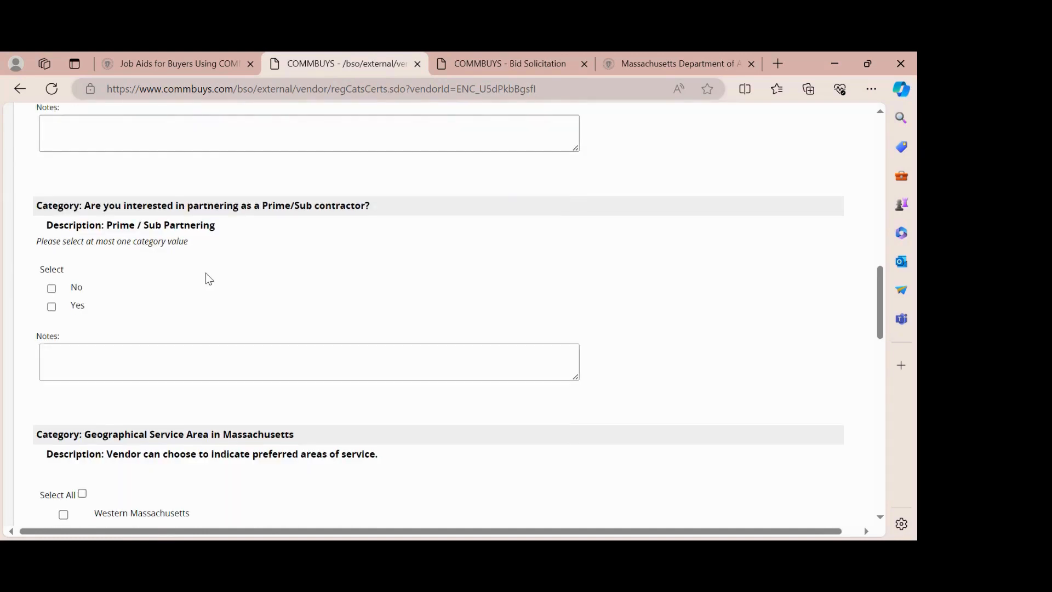
scroll(209, 278, "down", 1)
scroll(209, 279, "down", 3)
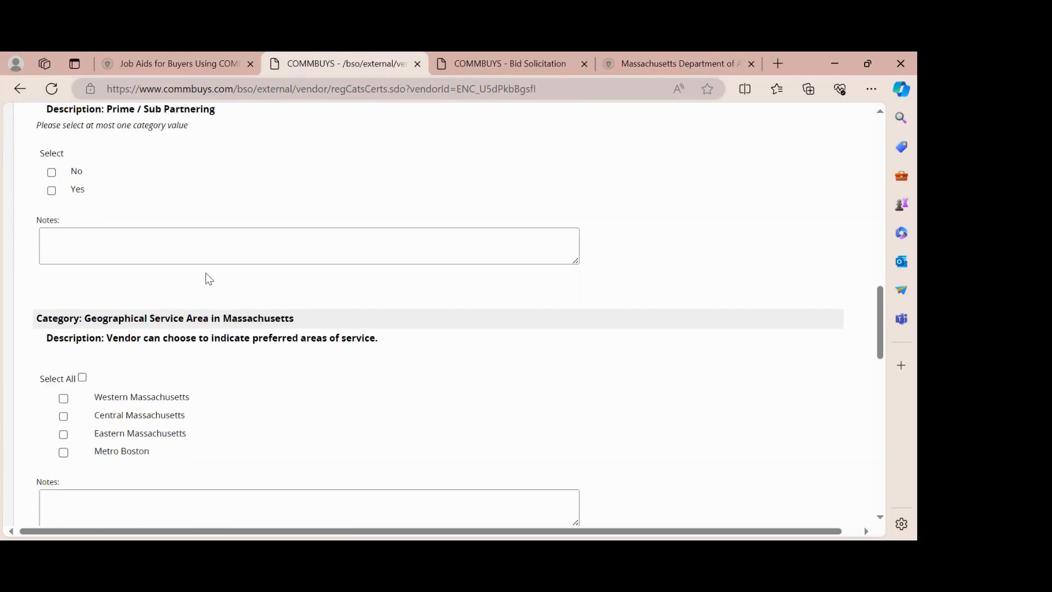
scroll(207, 278, "down", 2)
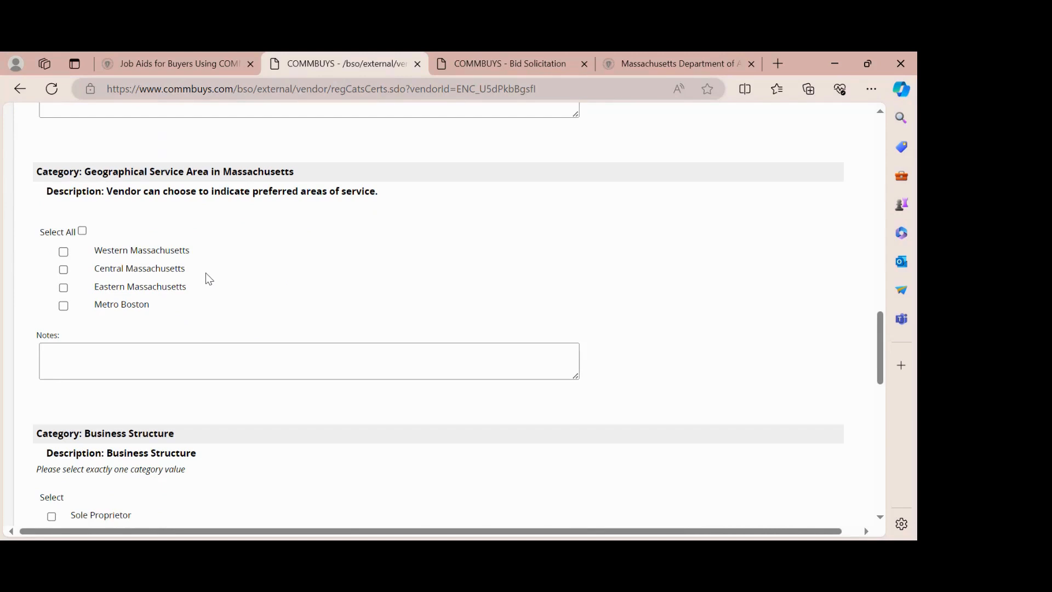
scroll(209, 279, "down", 4)
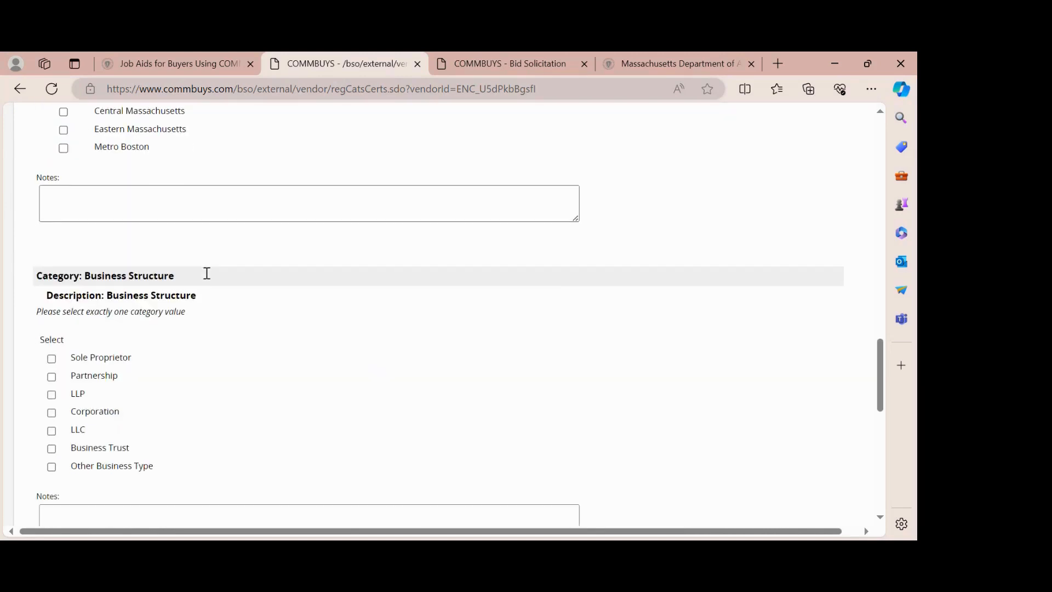
scroll(208, 278, "down", 2)
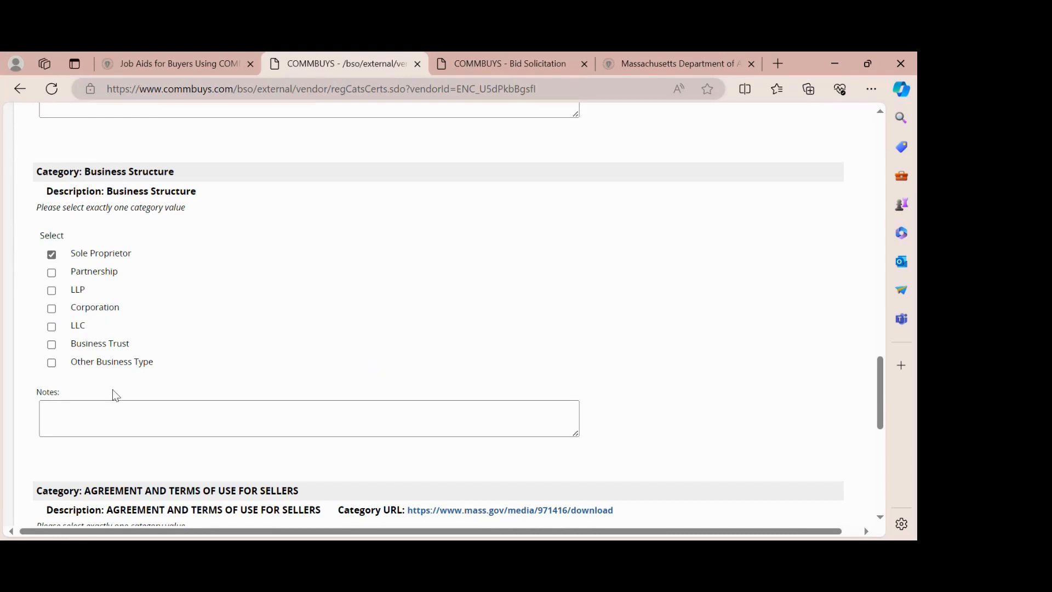
scroll(202, 335, "down", 3)
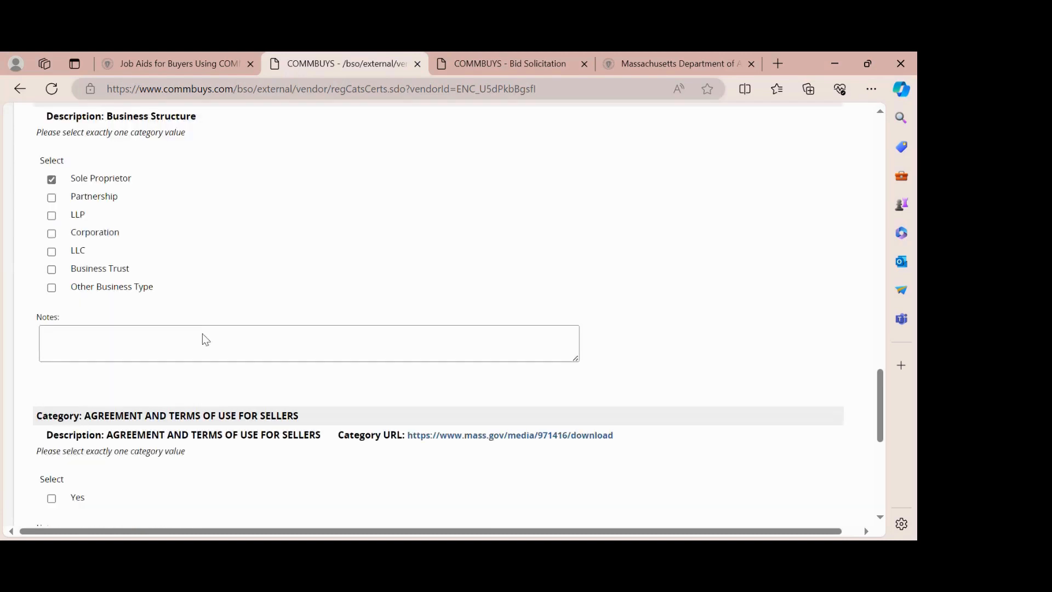
scroll(202, 335, "down", 3)
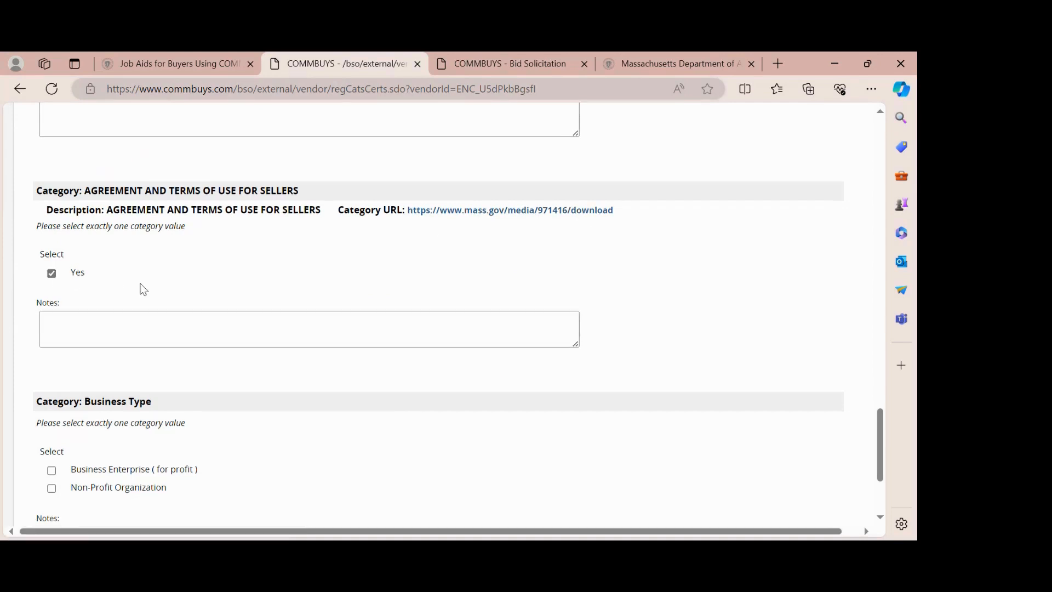
scroll(141, 287, "down", 3)
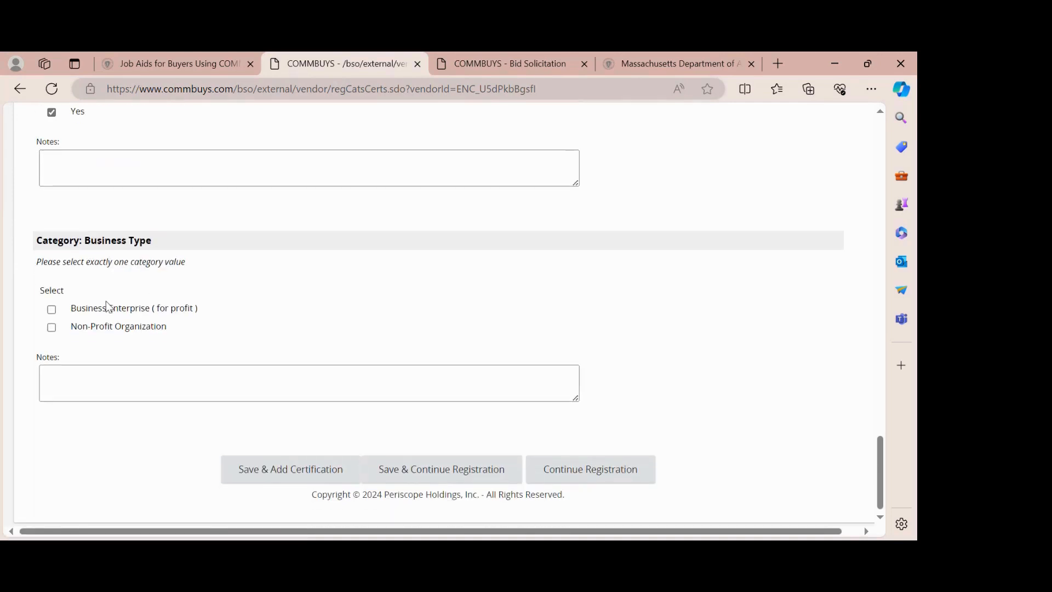
left_click(52, 309)
- Save the categories and filter commodity codes to the 86-10 Vocational training family
left_click(450, 478)
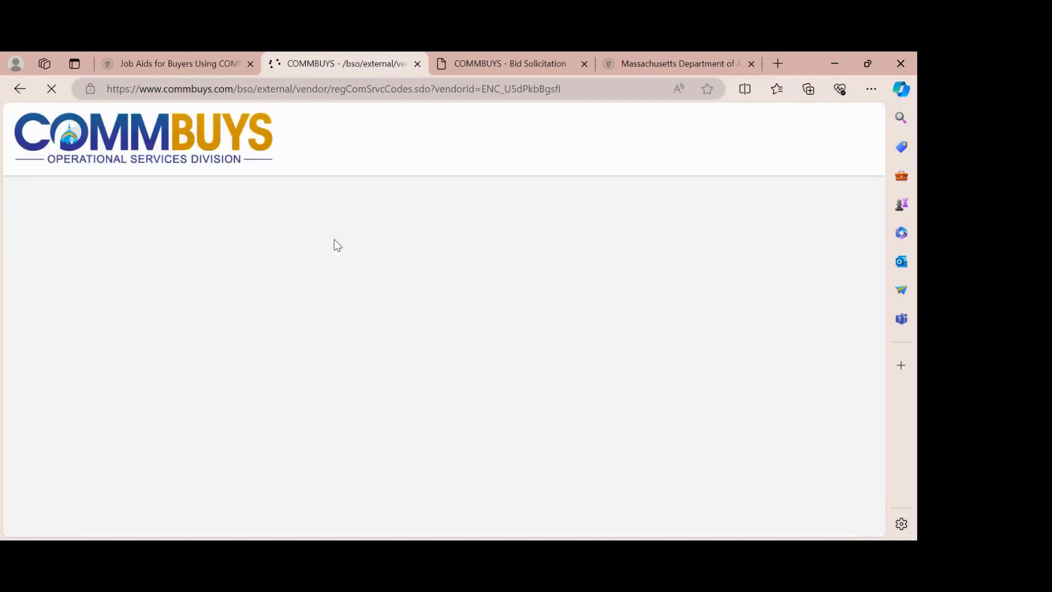
scroll(338, 245, "down", 3)
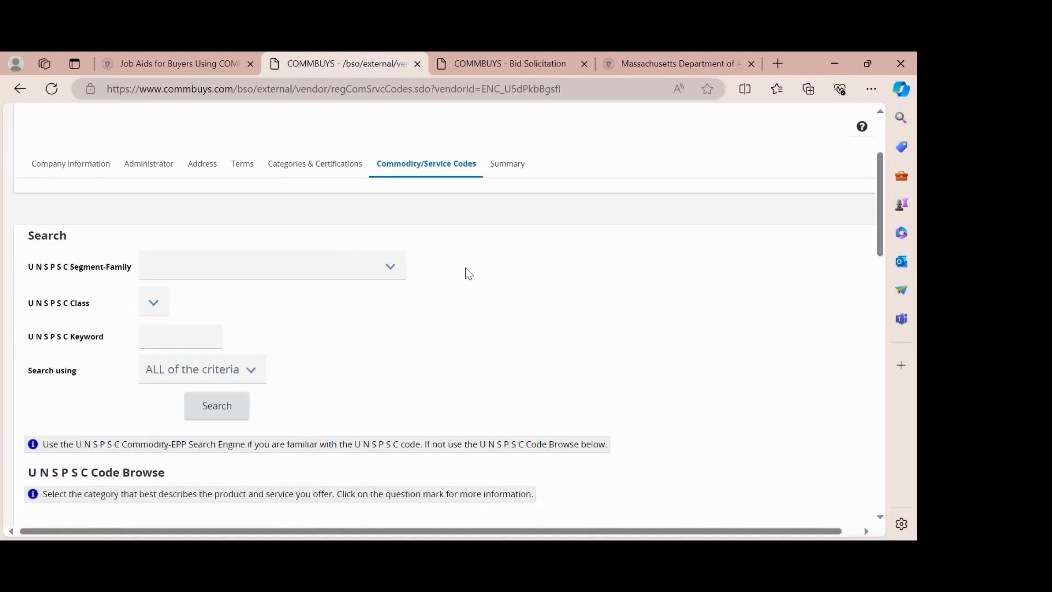
scroll(465, 267, "down", 1)
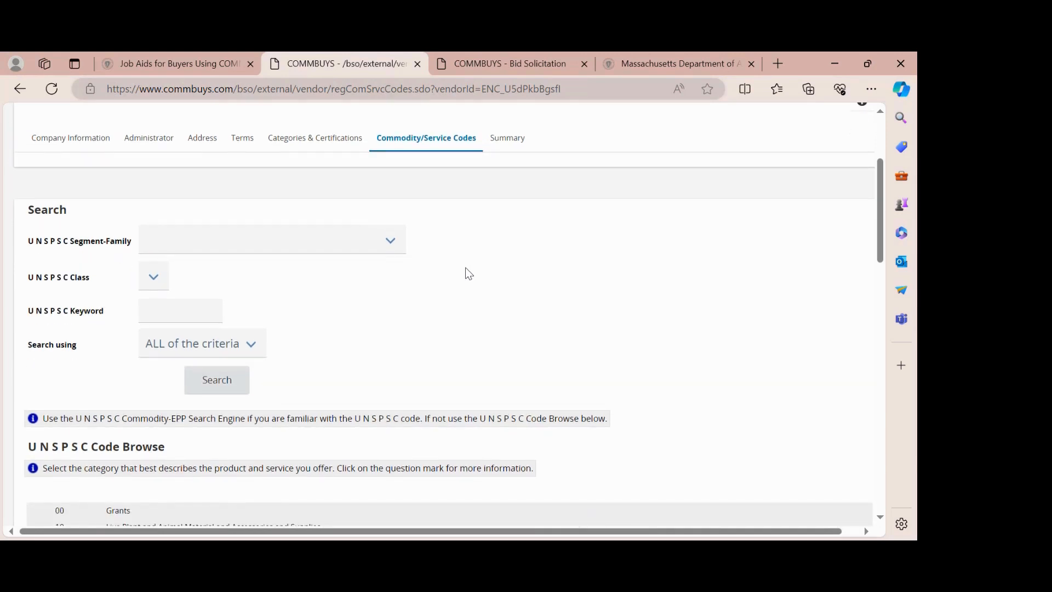
scroll(465, 272, "down", 1)
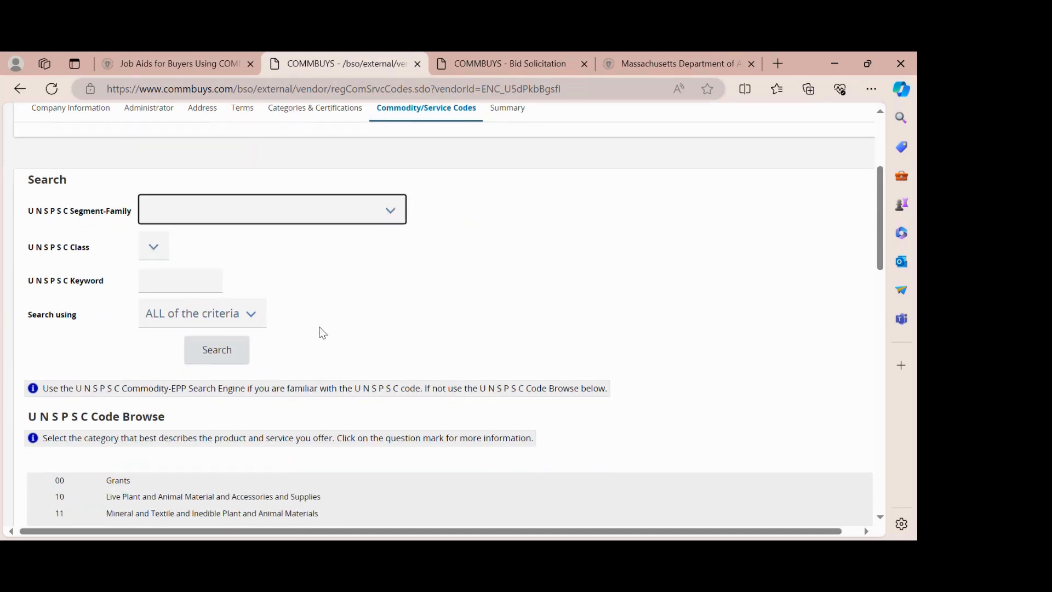
left_click(284, 338)
- Tick commodity code 86-10-15 from the listed 86-10 codes
scroll(284, 338, "down", 2)
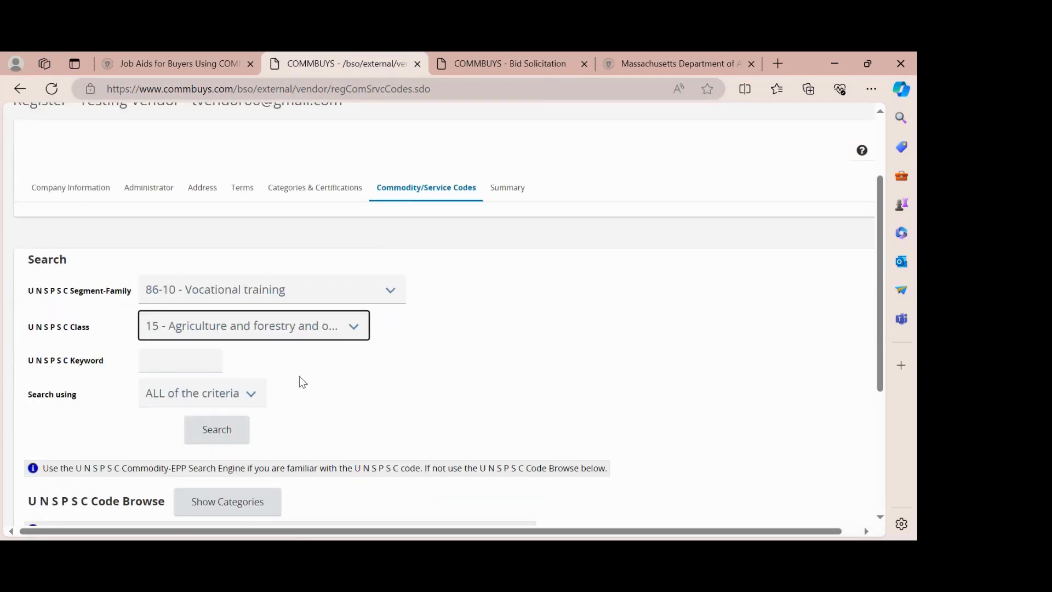
scroll(352, 375, "down", 3)
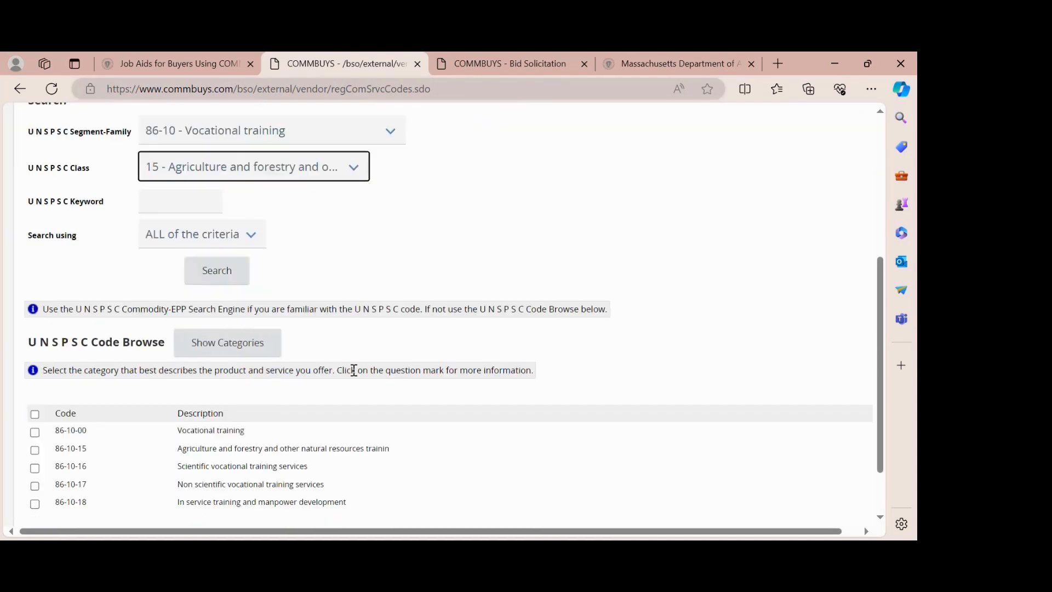
scroll(354, 369, "down", 2)
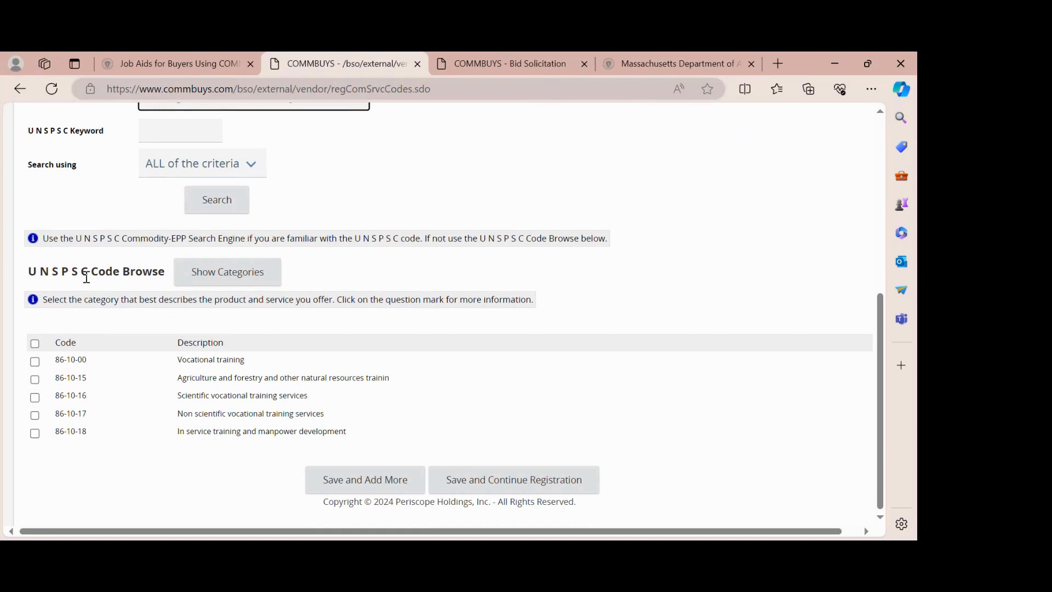
left_click(34, 380)
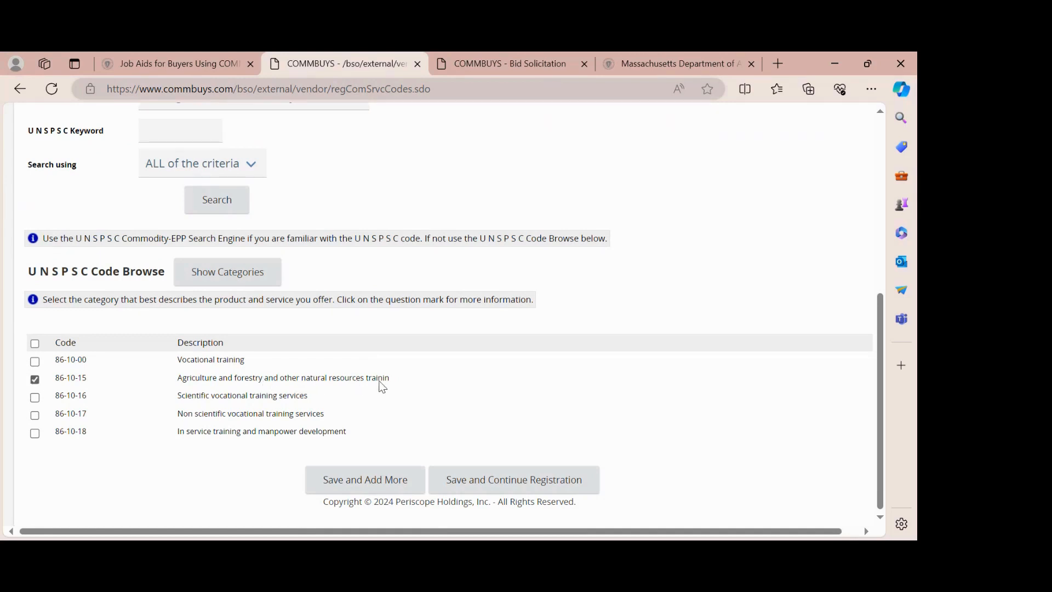
left_click(503, 490)
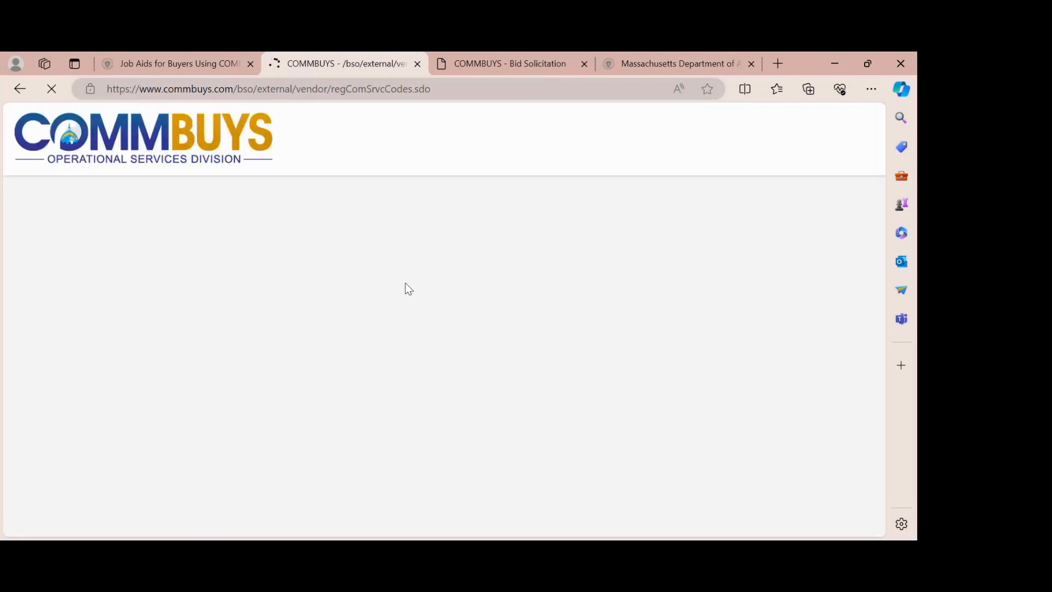
scroll(408, 288, "down", 2)
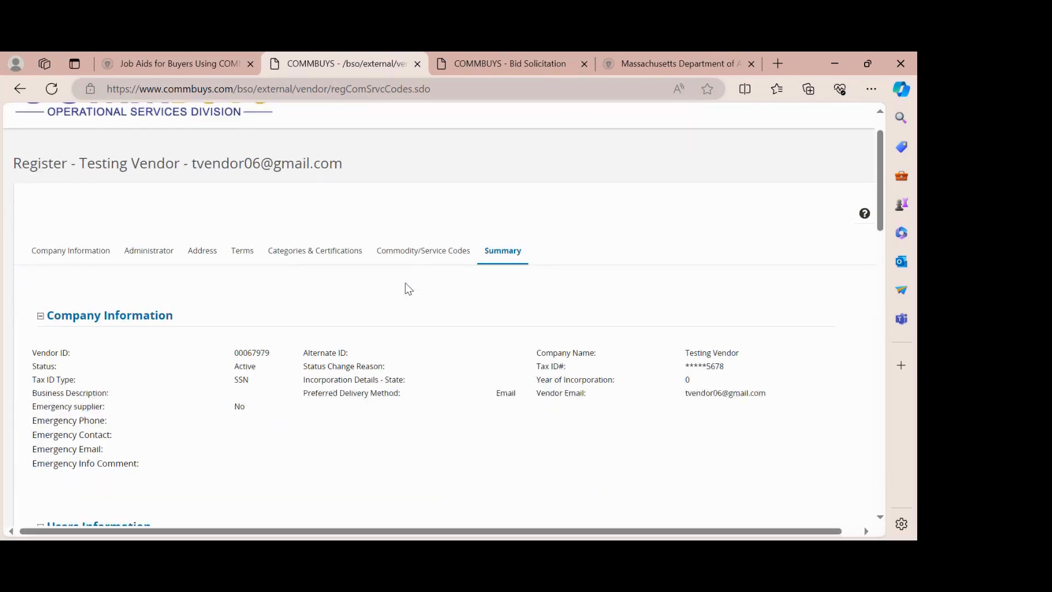
scroll(408, 288, "down", 2)
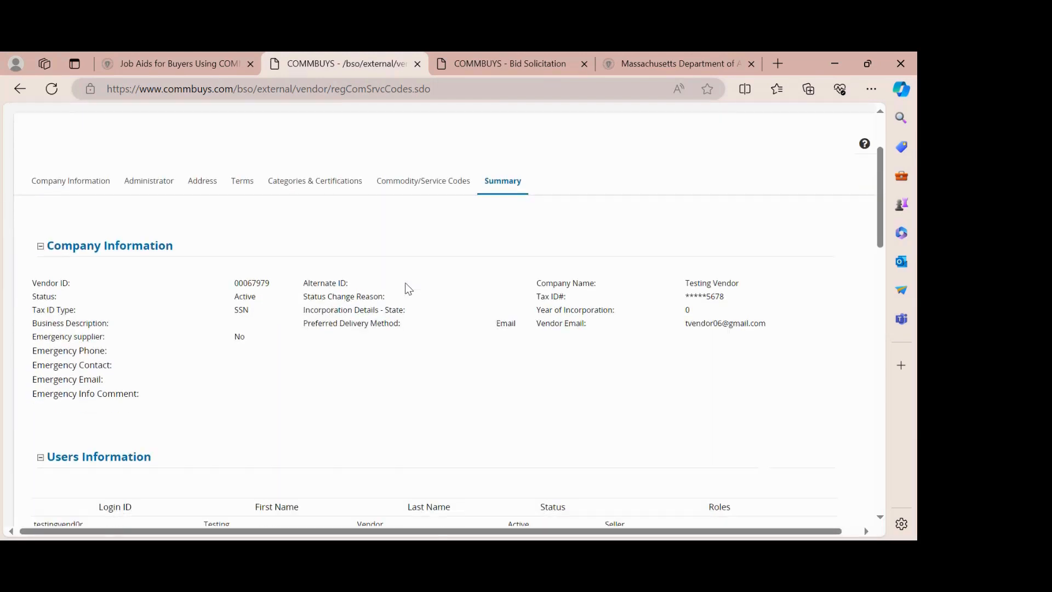
scroll(408, 288, "down", 3)
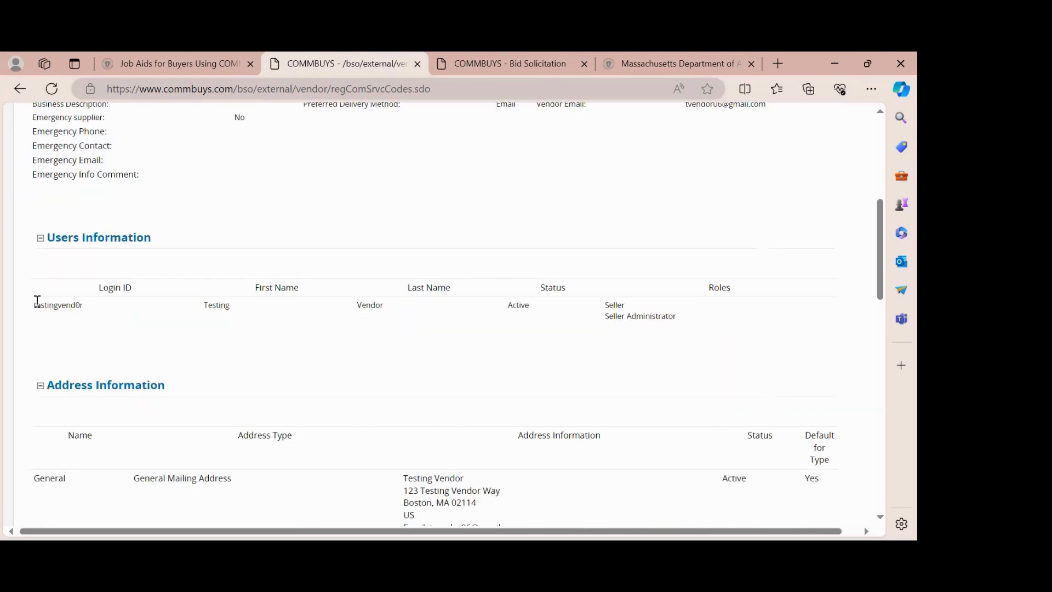
scroll(423, 332, "down", 2)
scroll(423, 332, "down", 2)
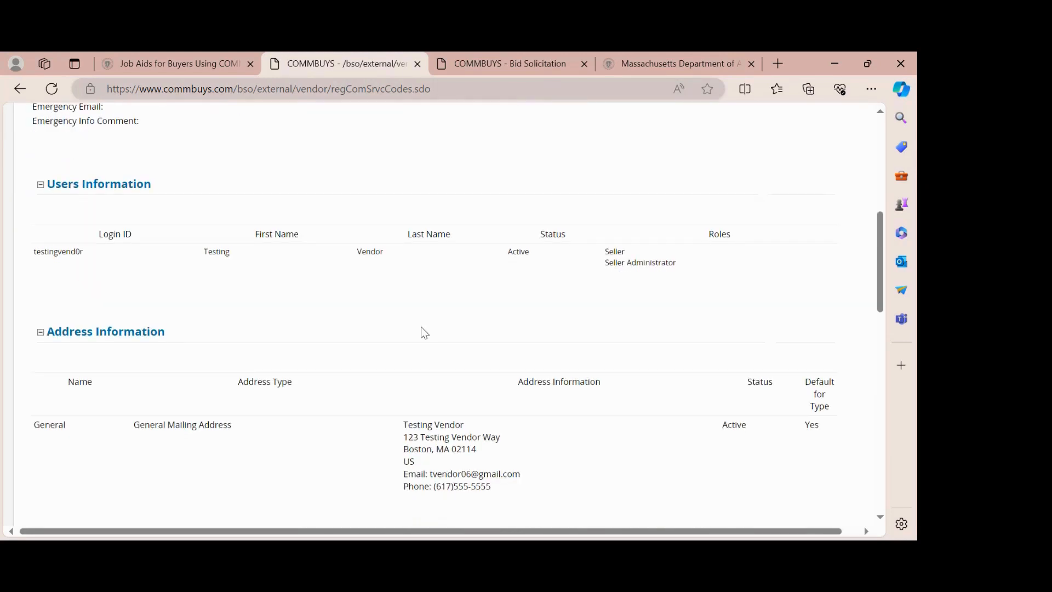
scroll(423, 331, "down", 2)
scroll(423, 332, "down", 2)
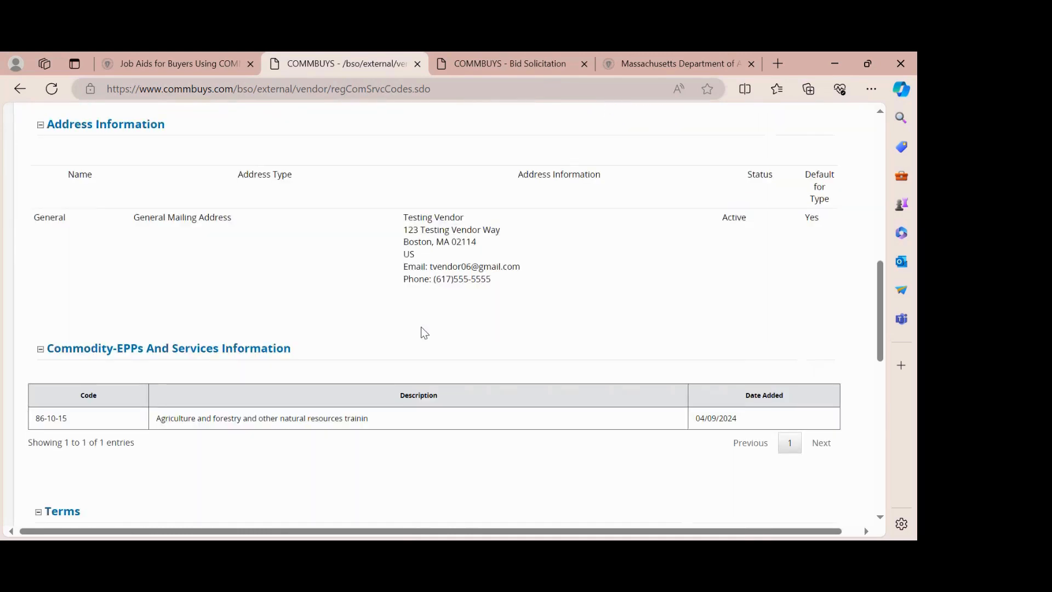
scroll(421, 327, "down", 5)
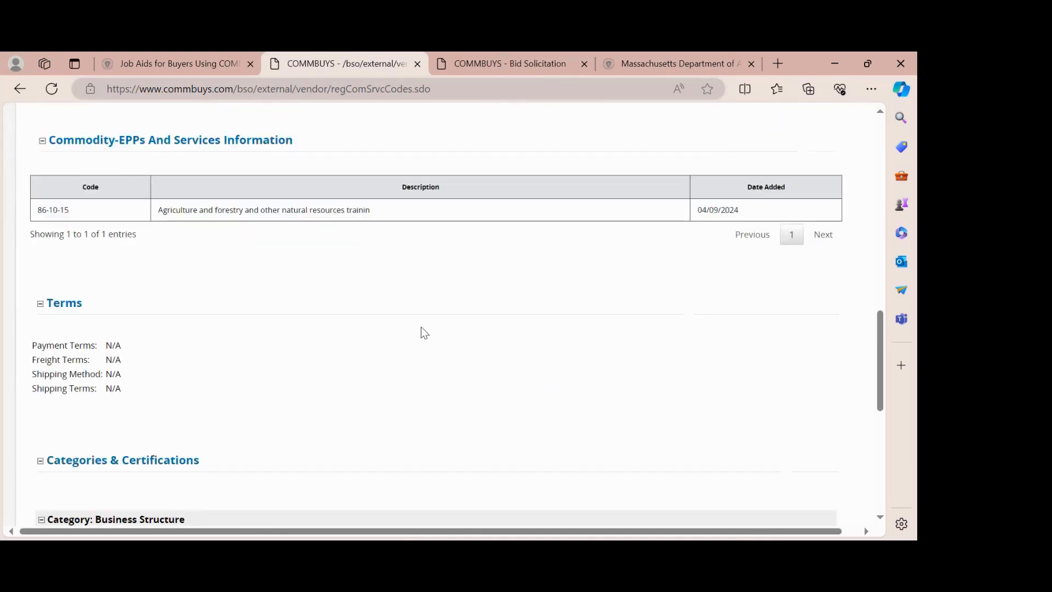
scroll(422, 329, "down", 5)
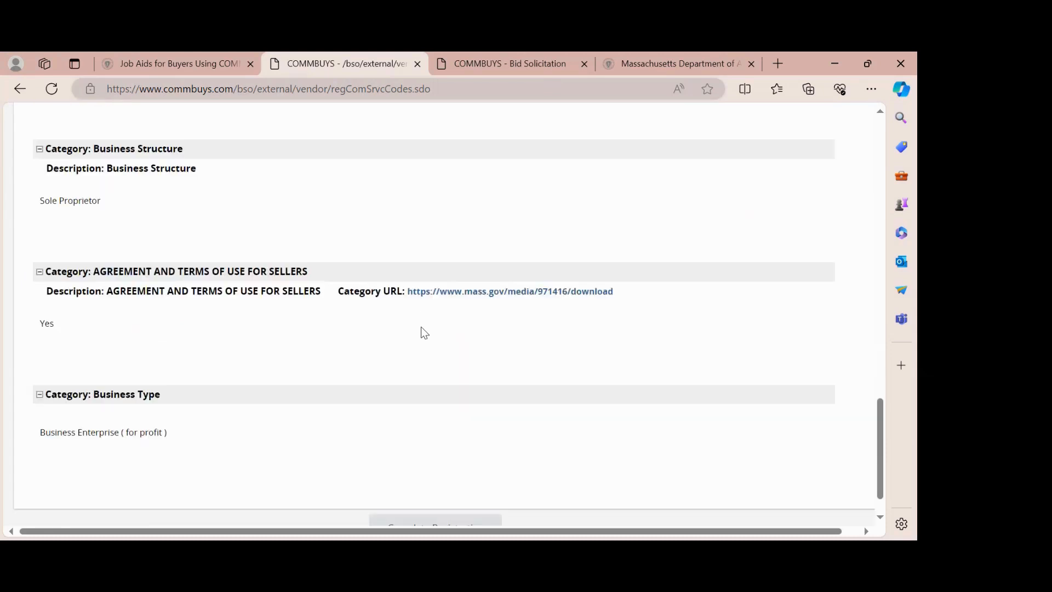
scroll(420, 327, "down", 2)
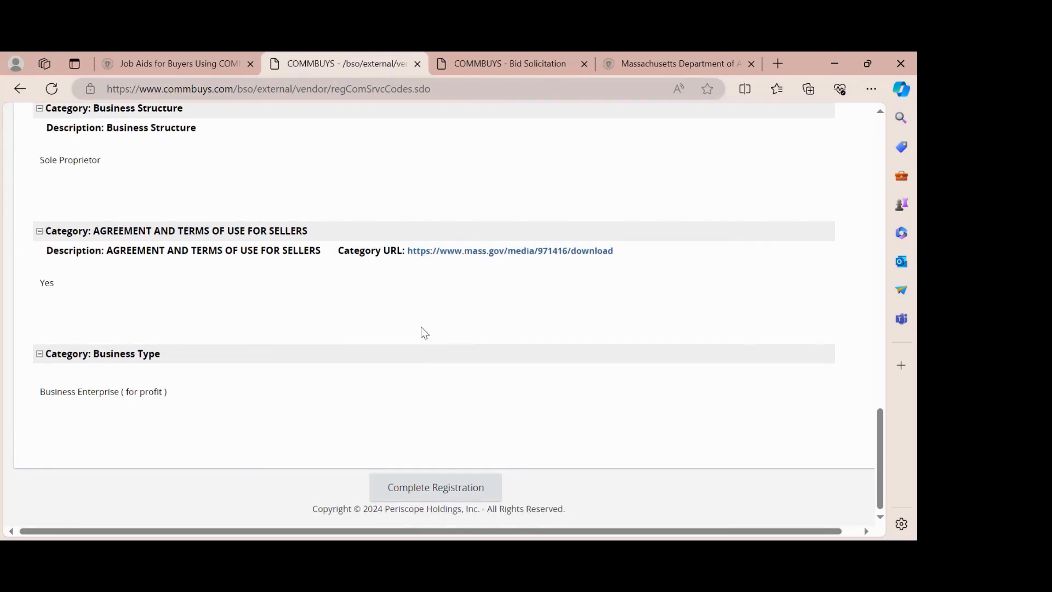
scroll(420, 327, "up", 15)
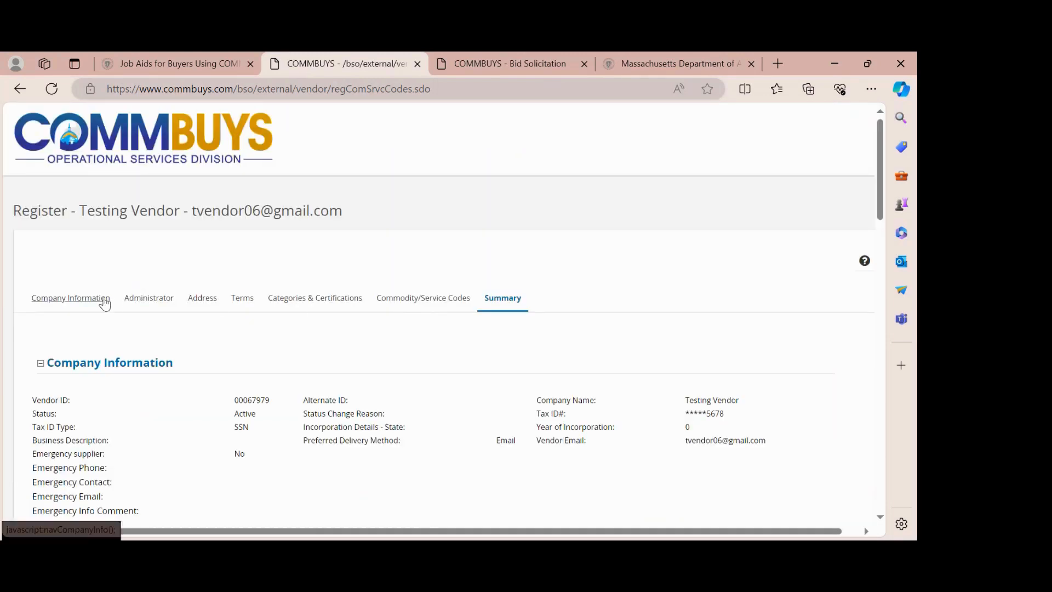
scroll(471, 329, "down", 10)
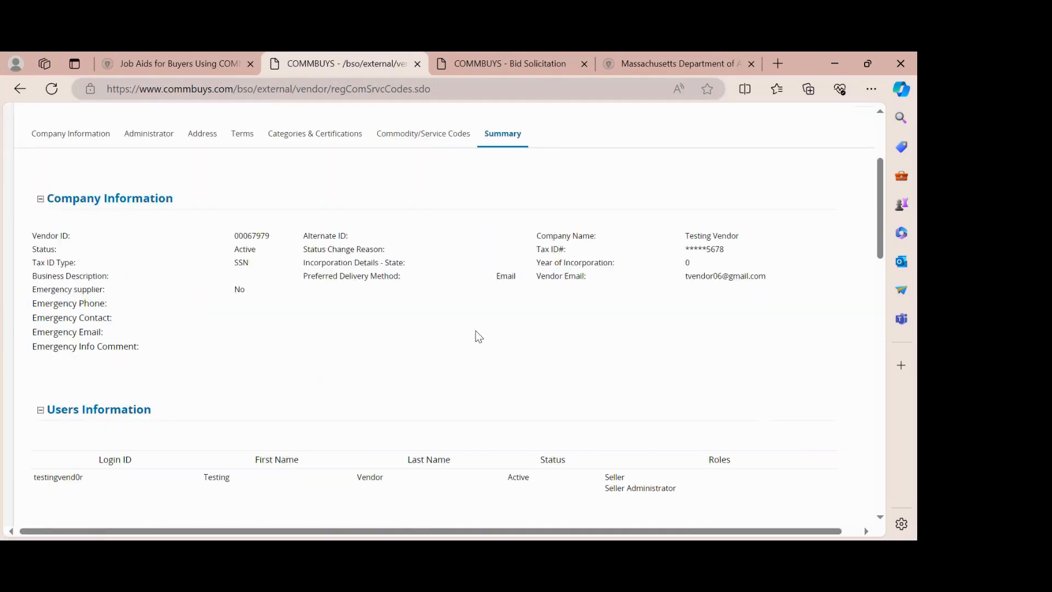
scroll(478, 337, "down", 10)
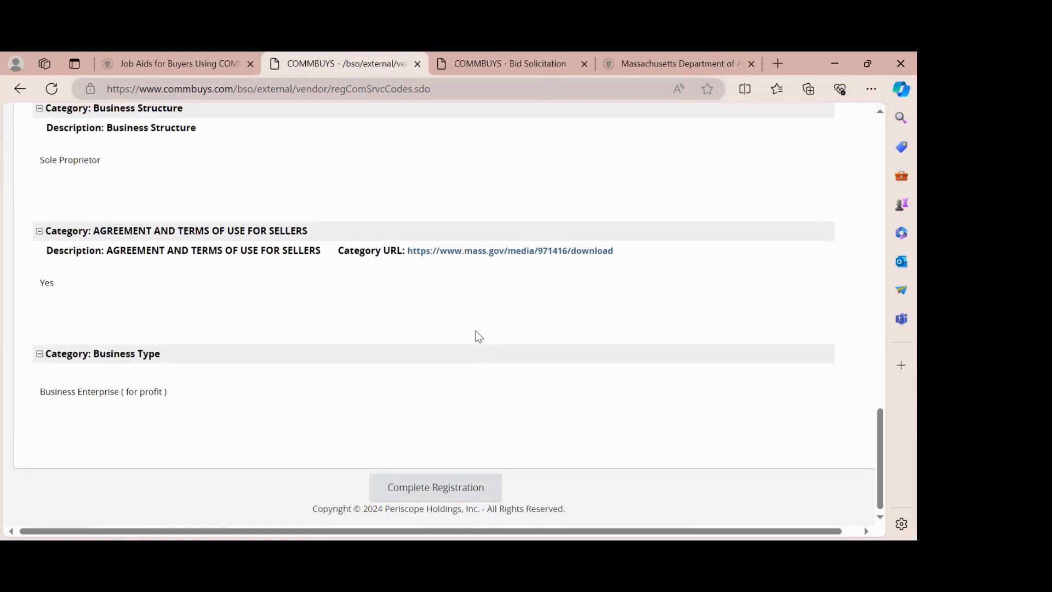
- Complete the registration from the Summary tab and view the Thank You confirmation
left_click(422, 493)
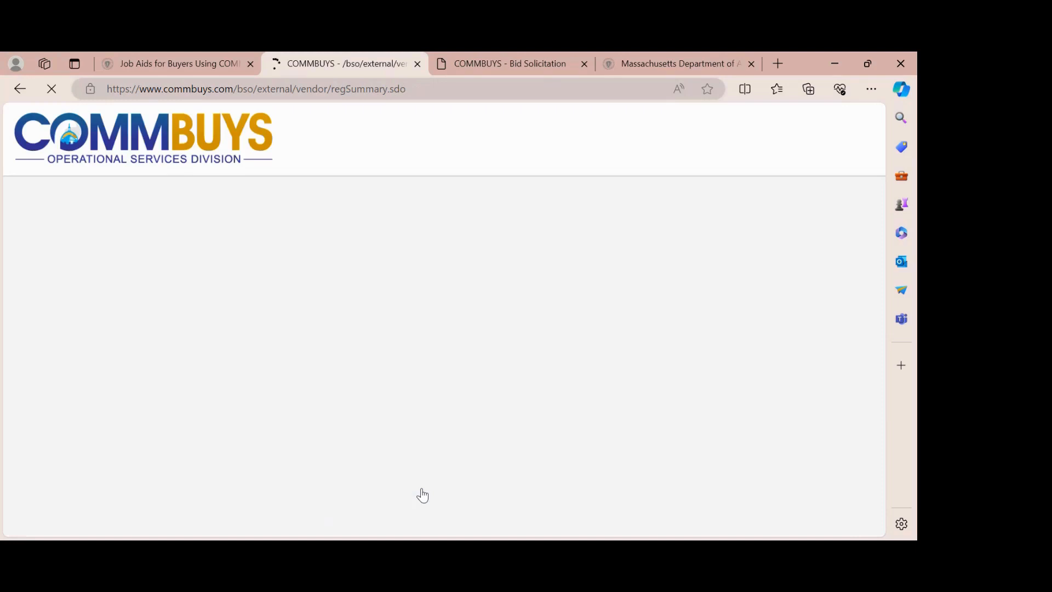
scroll(422, 495, "down", 1)
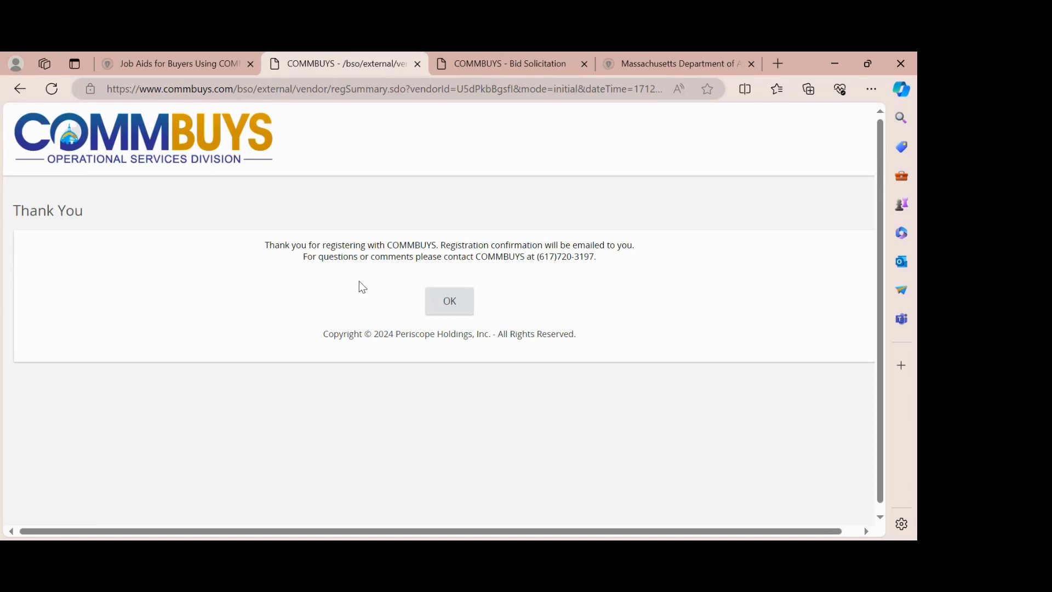
- Acknowledge the Thank You page with OK and go back to the Welcome to COMMBUYS page
left_click(448, 301)
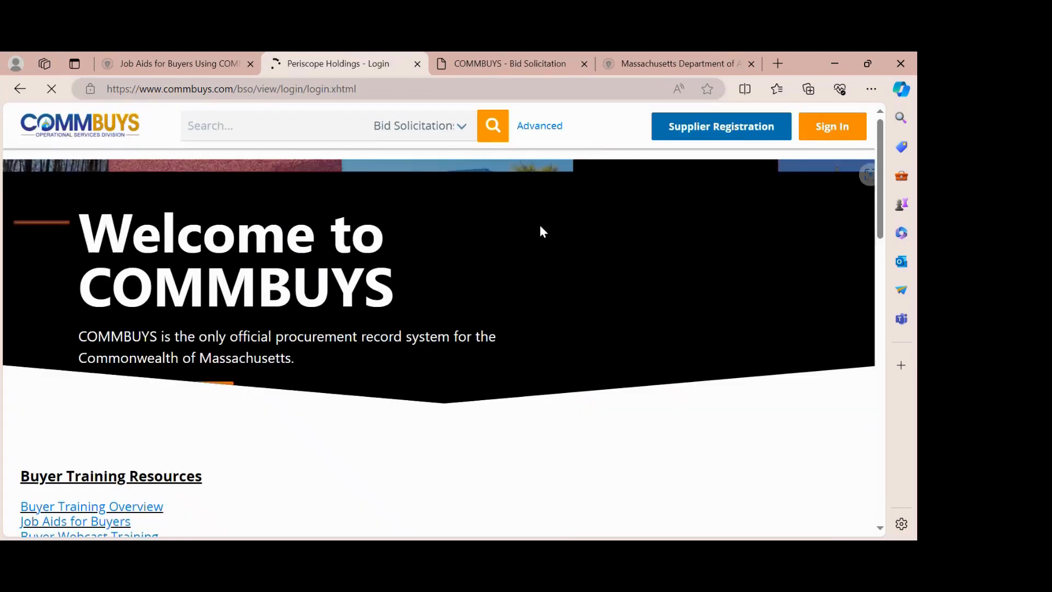
left_click(672, 65)
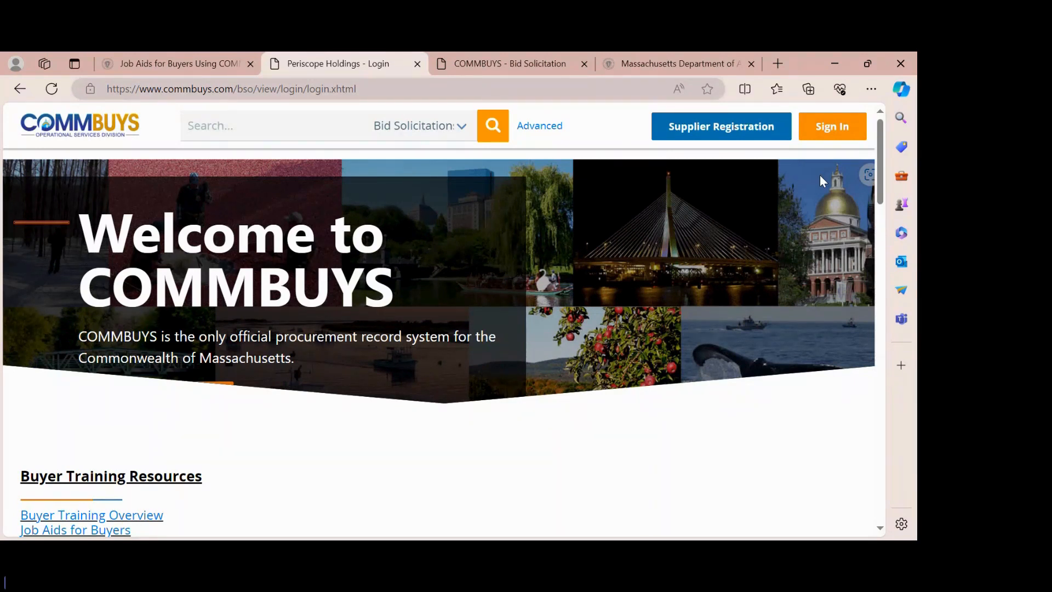
- Sign in with the vendor's login ID and the pasted account password
left_click(834, 130)
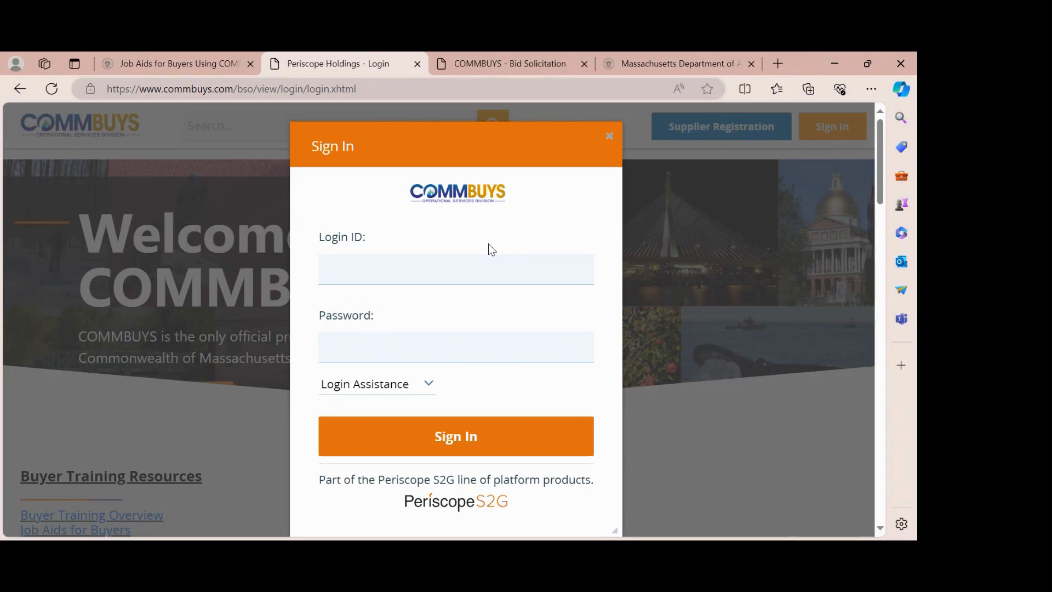
type("testingvend0r")
key("Tab")
key("ctrl+v")
left_click(471, 448)
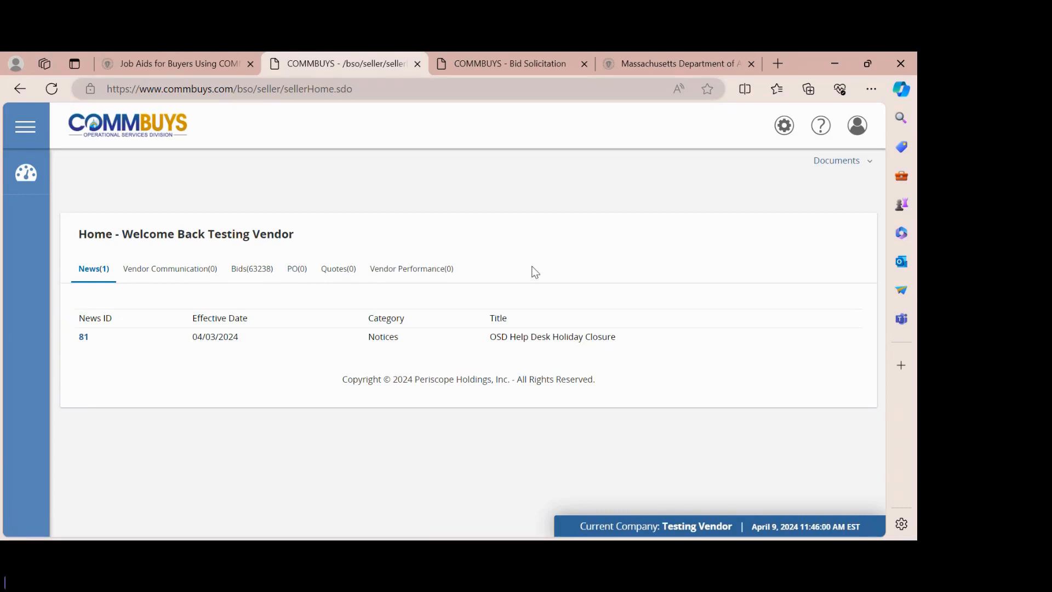
- Choose Advanced Search from the gear-icon tools menu
left_click(785, 129)
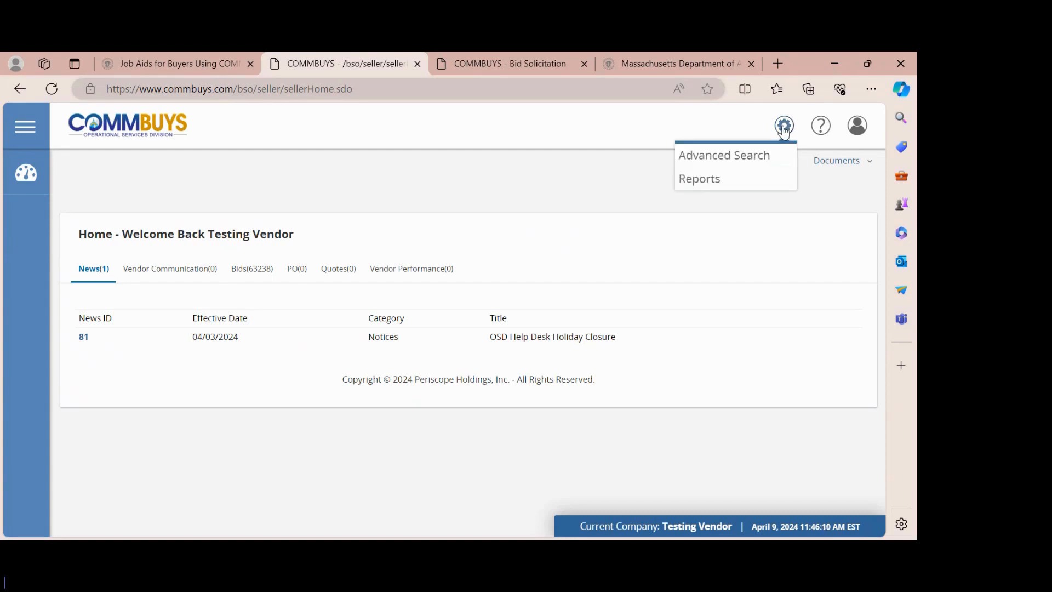
left_click(743, 159)
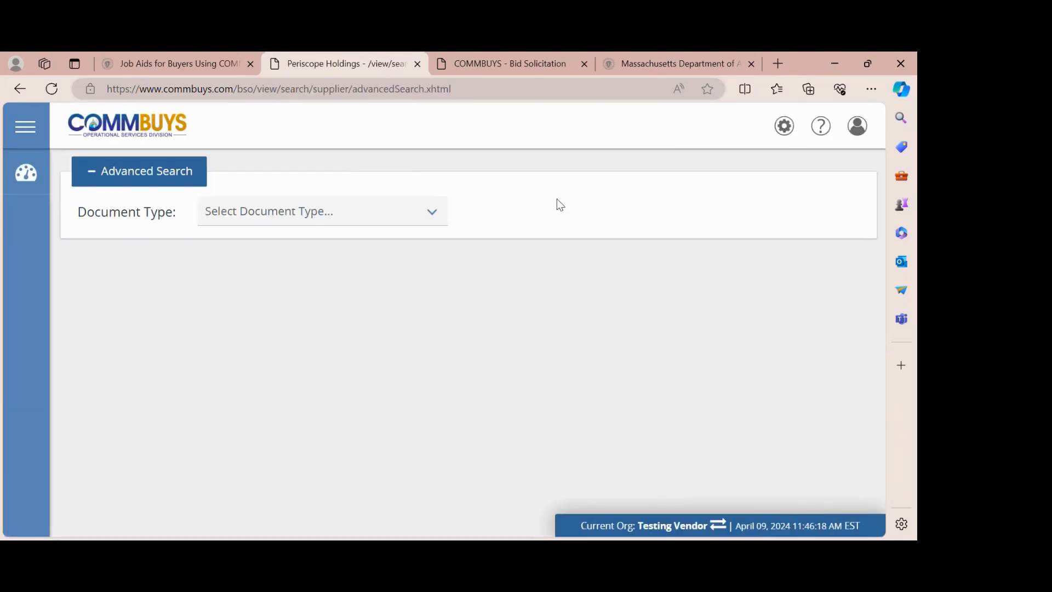
left_click(437, 220)
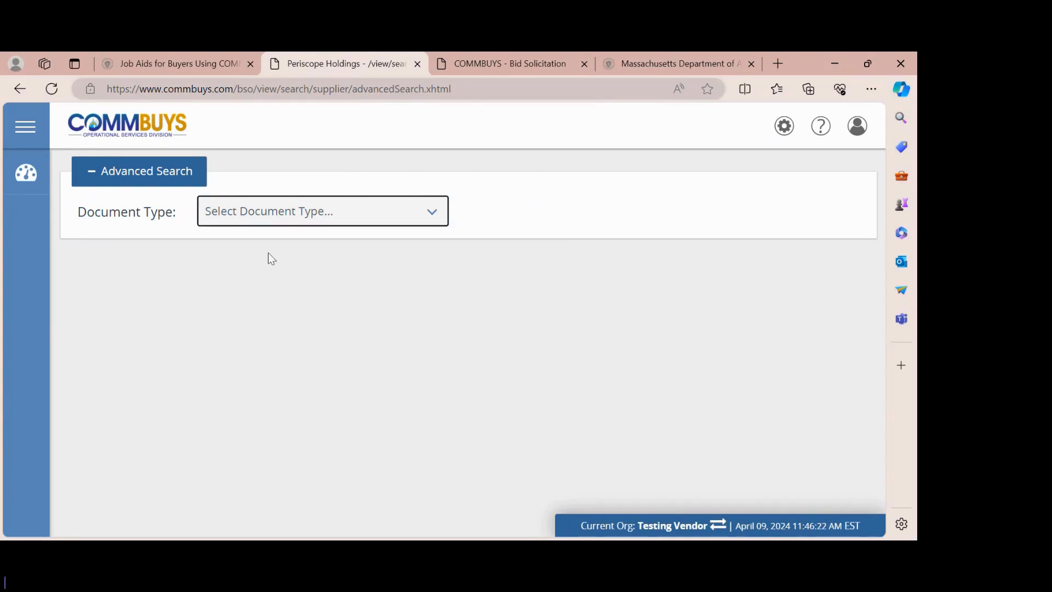
key("Down")
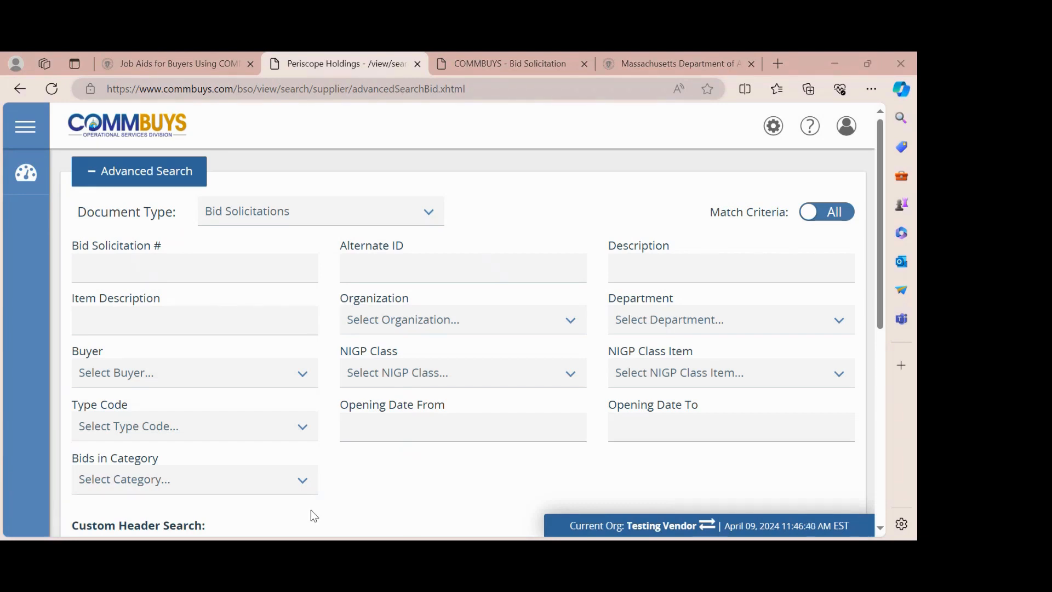
left_click(137, 268)
key("ctrl+v")
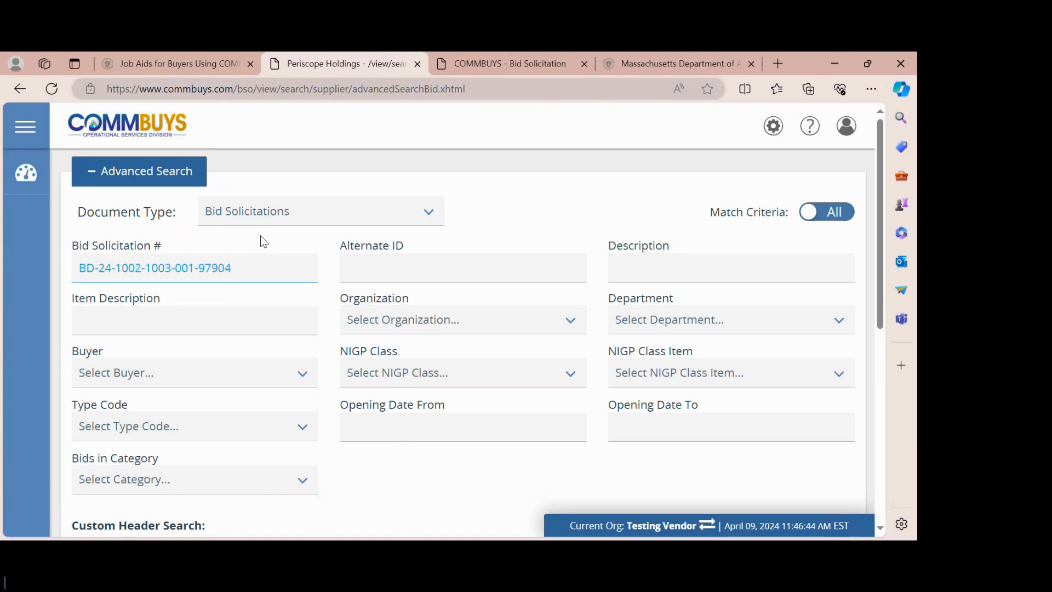
key("Return")
scroll(378, 318, "down", 3)
scroll(380, 319, "down", 1)
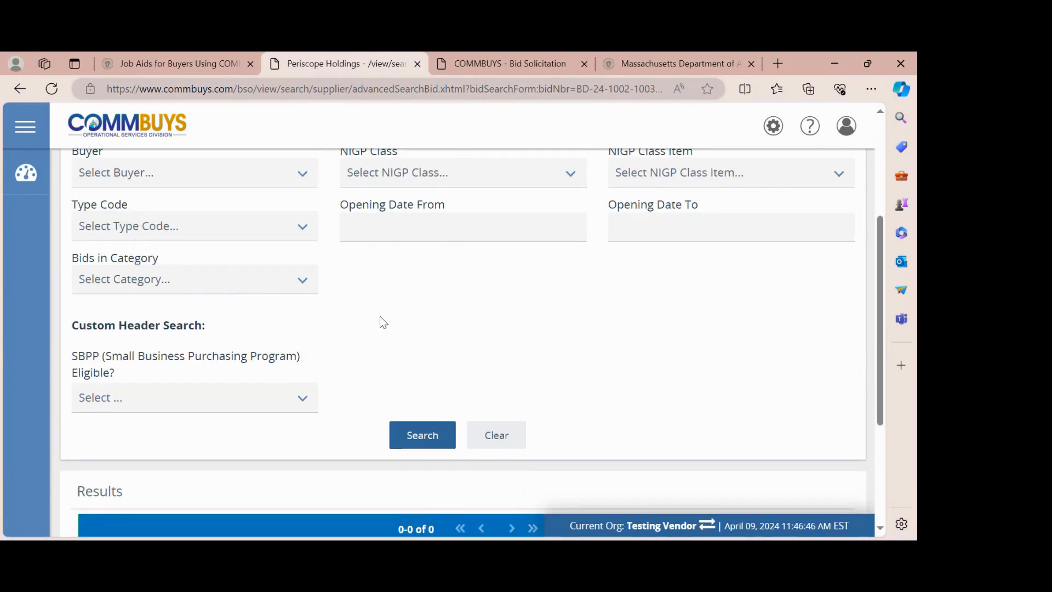
left_click(416, 435)
scroll(575, 357, "down", 3)
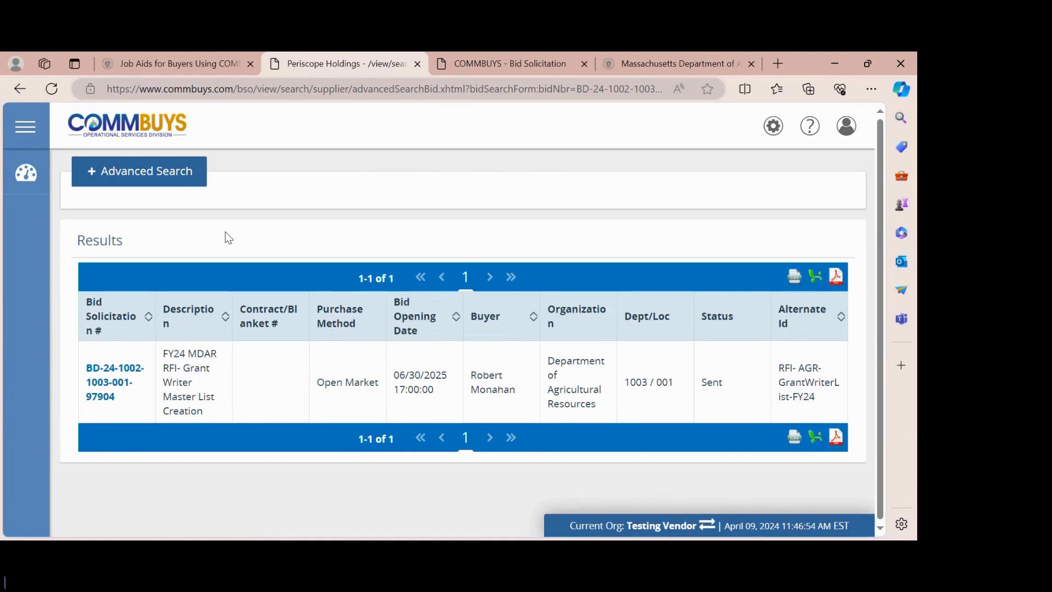
- Open the FY24 MDAR RFI- Grant Writer Master List Creation bid and scroll through its items to item 5
left_click(124, 374)
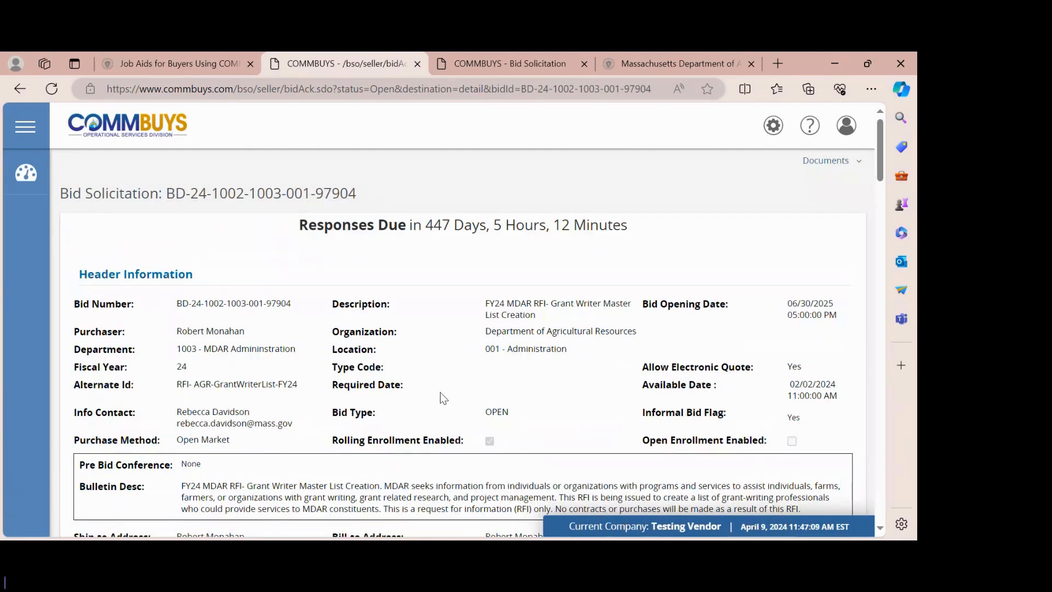
scroll(440, 393, "down", 1)
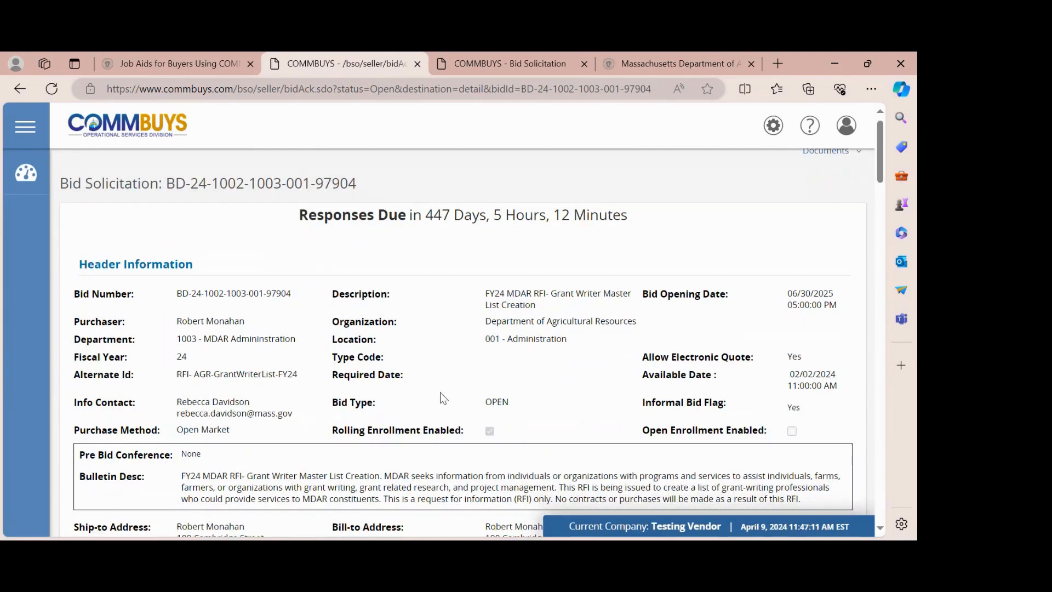
scroll(439, 392, "down", 2)
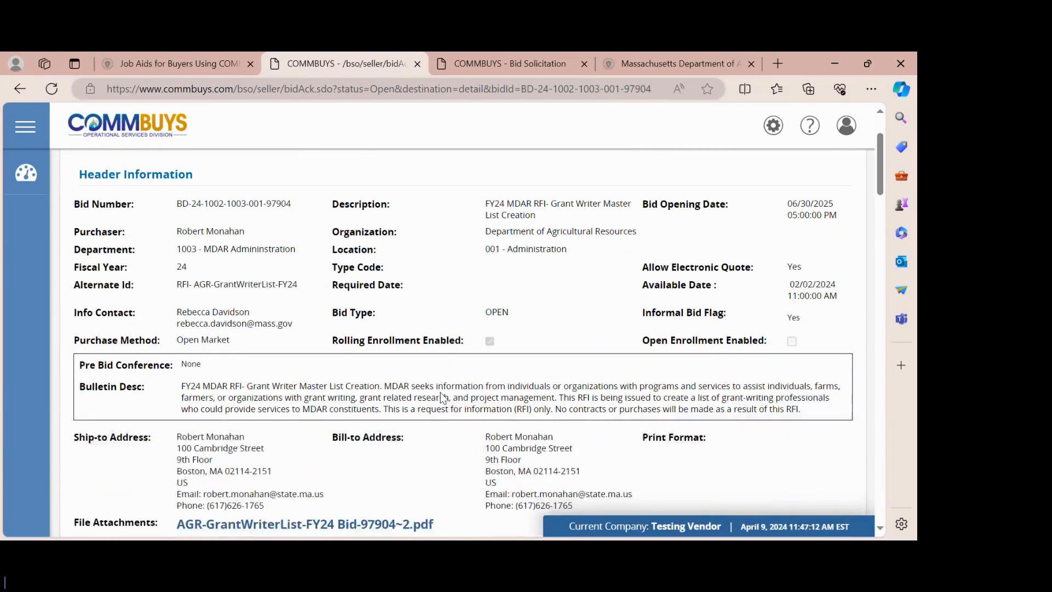
scroll(441, 393, "down", 2)
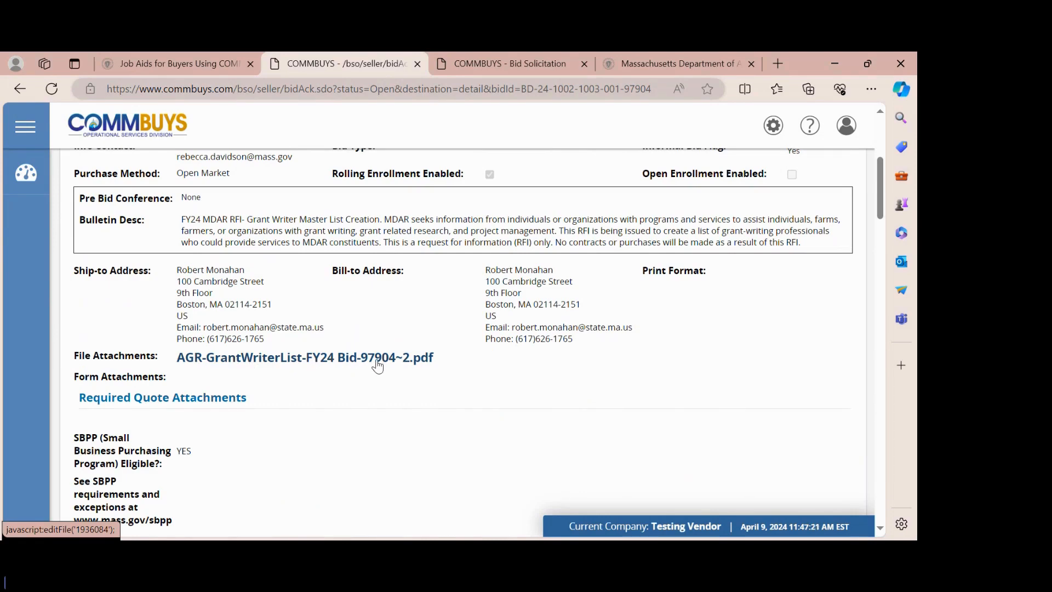
scroll(437, 395, "down", 1)
scroll(437, 395, "down", 4)
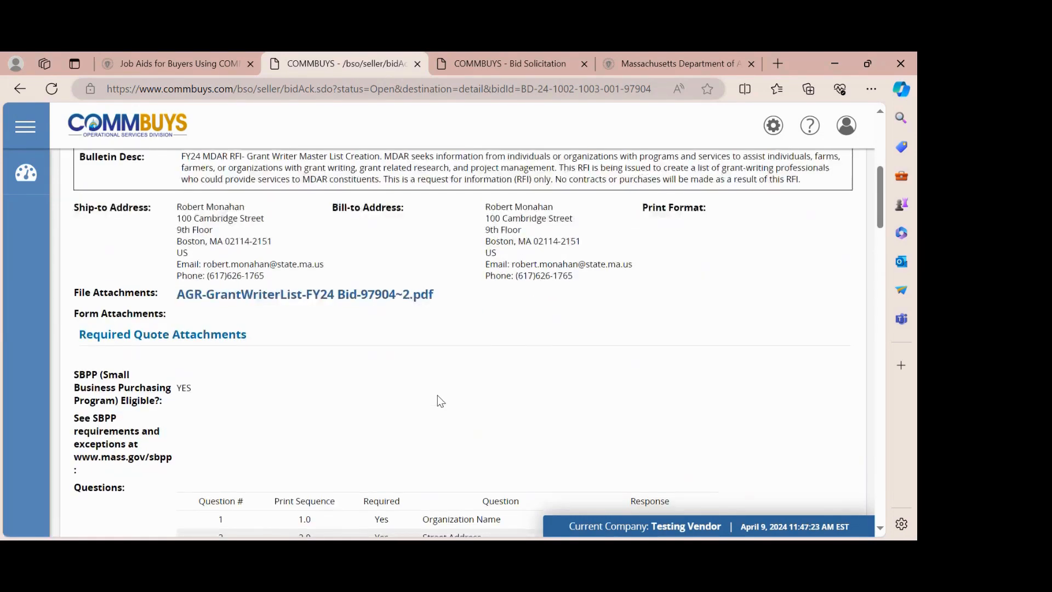
scroll(437, 396, "down", 10)
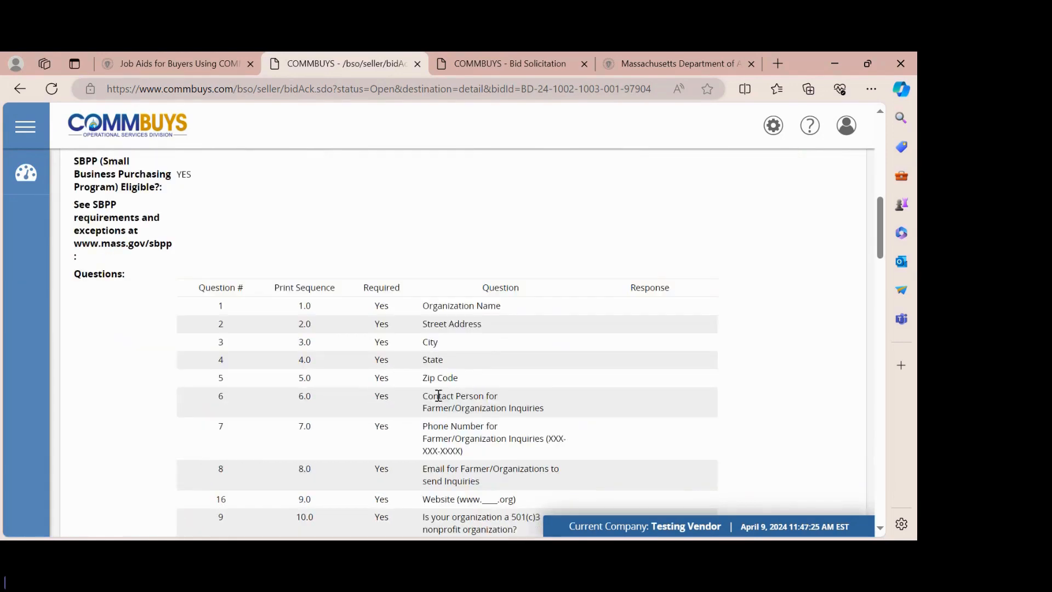
scroll(437, 395, "down", 4)
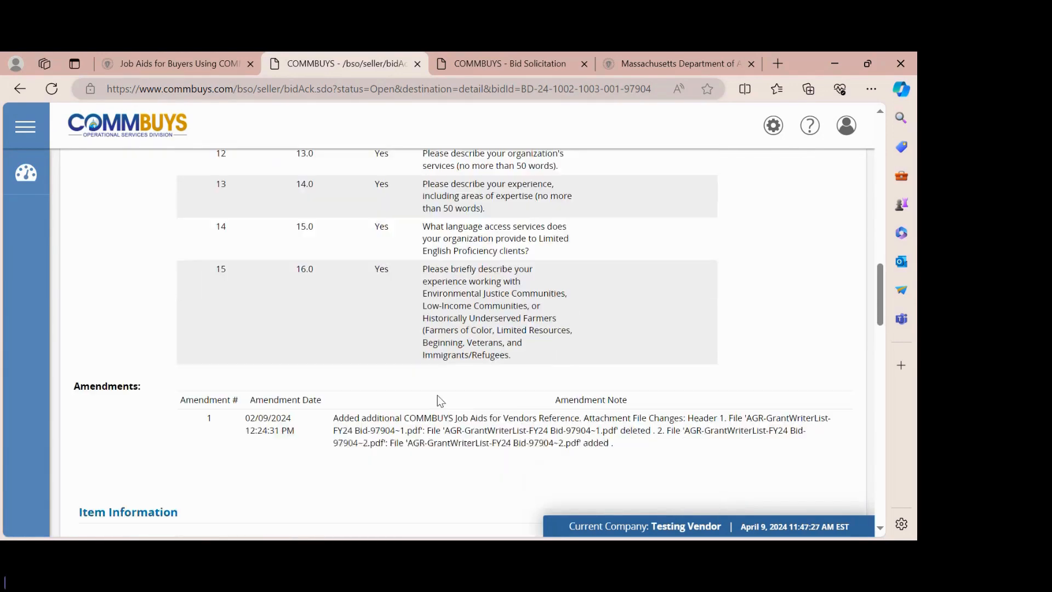
scroll(437, 395, "down", 11)
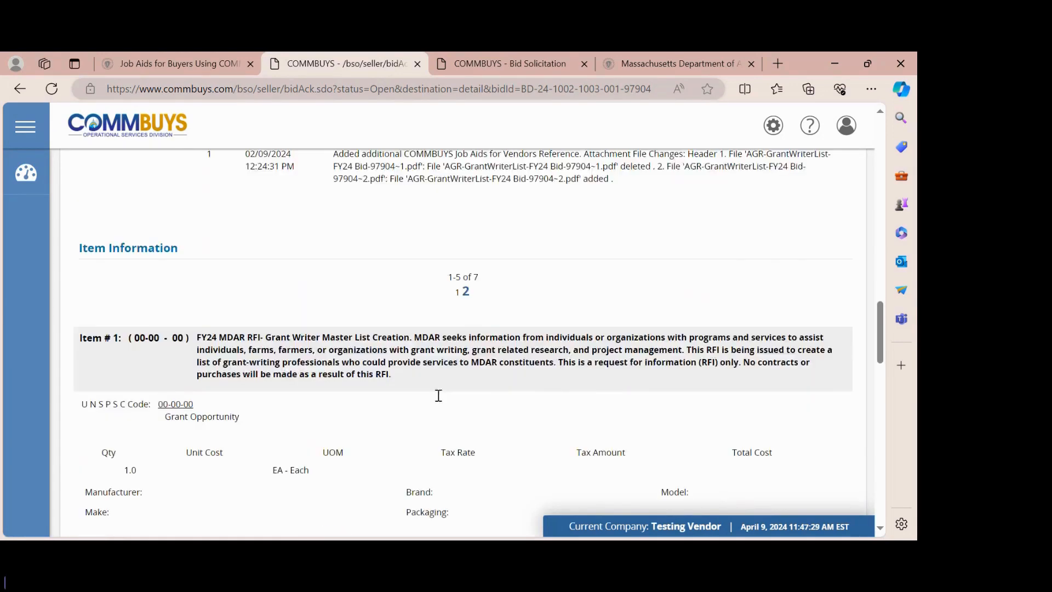
scroll(437, 395, "down", 13)
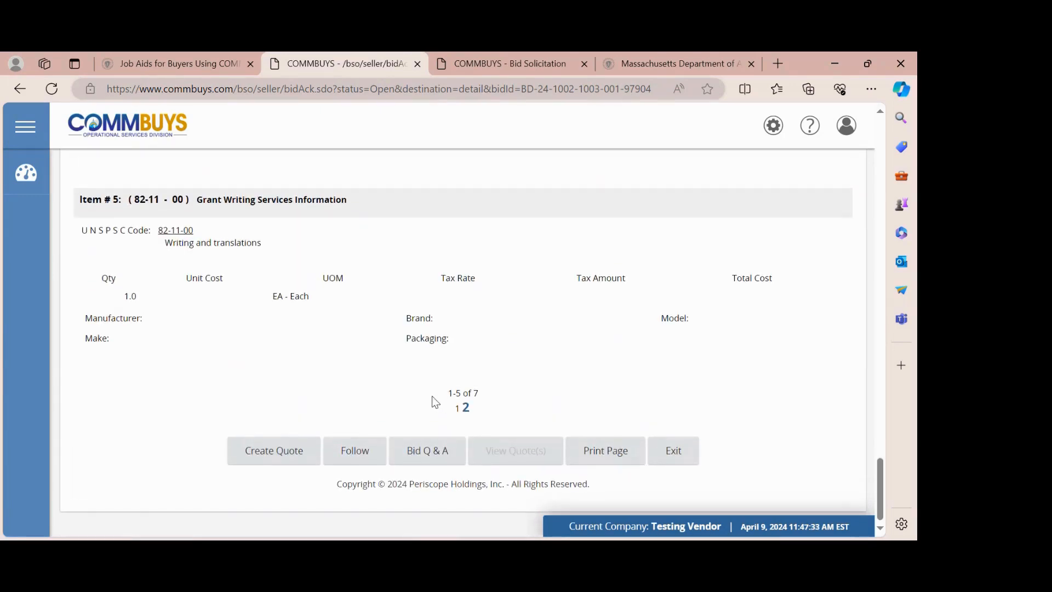
left_click(275, 458)
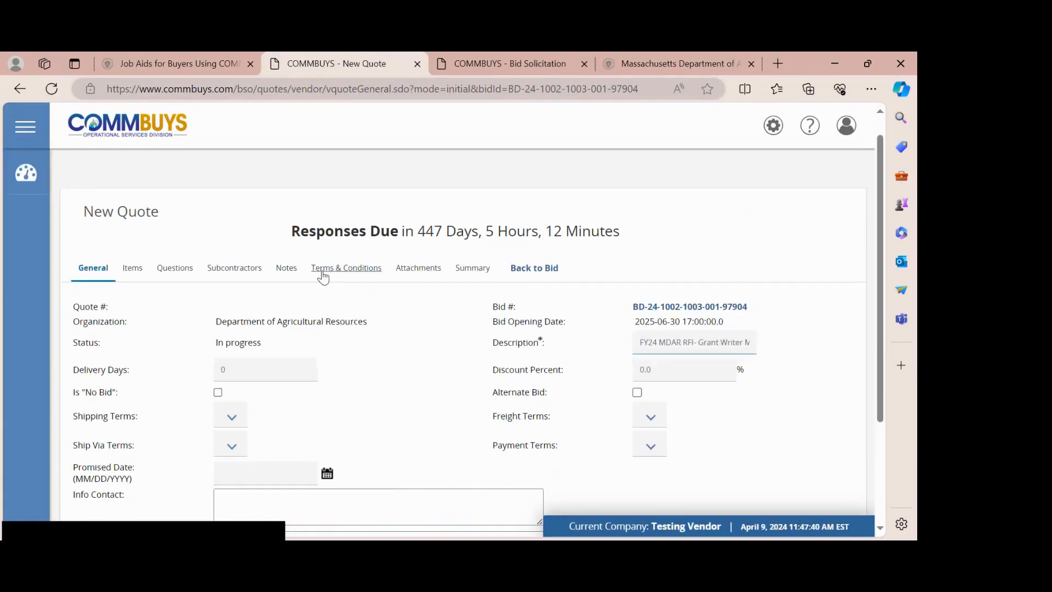
scroll(322, 272, "down", 2)
scroll(322, 271, "up", 1)
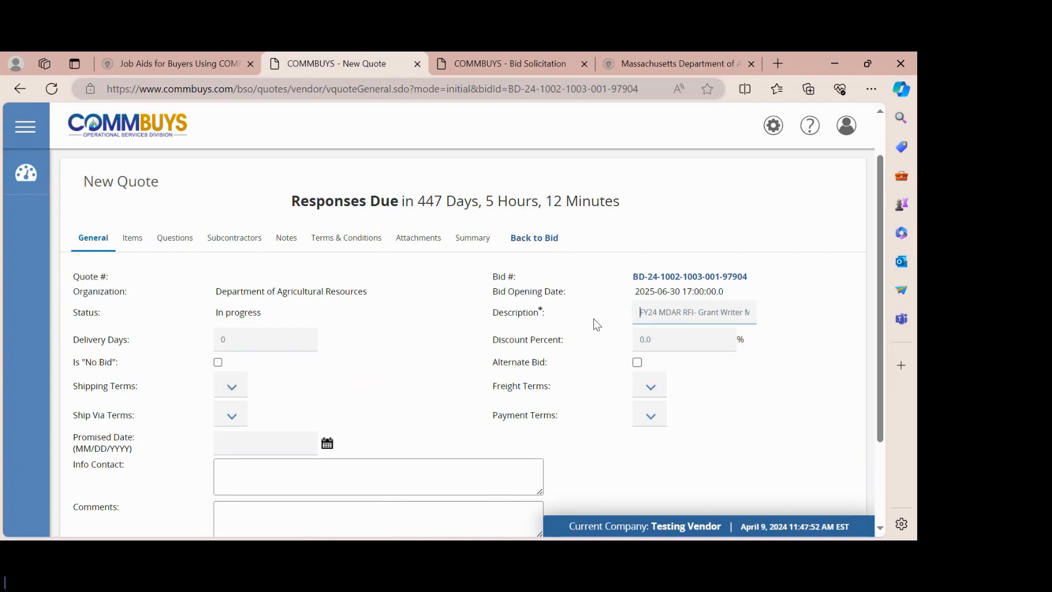
scroll(594, 320, "down", 1)
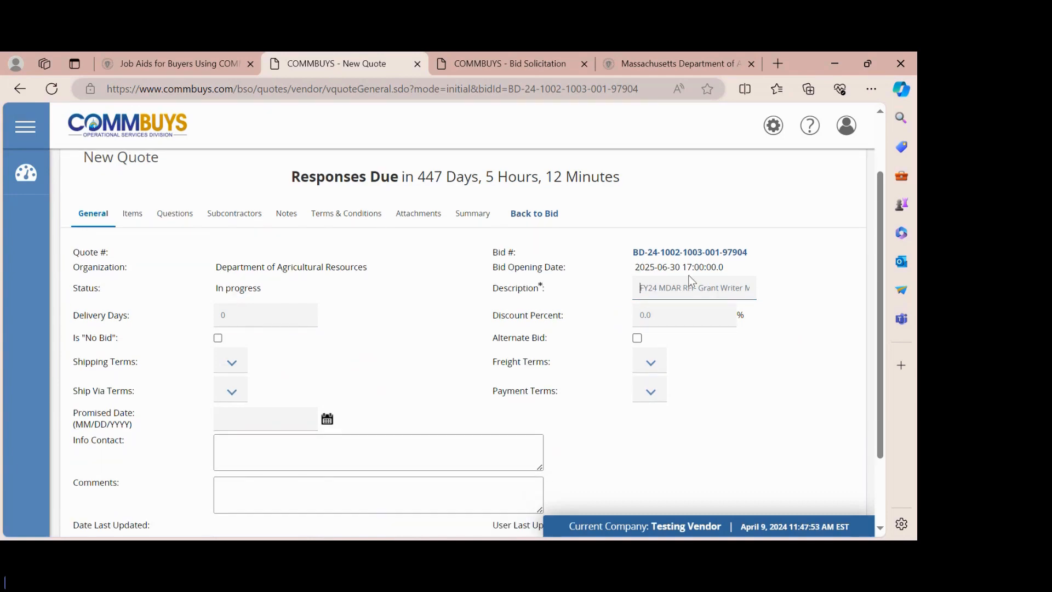
left_click_drag(677, 287, 823, 302)
left_click(604, 324)
scroll(409, 323, "down", 1)
scroll(412, 329, "down", 3)
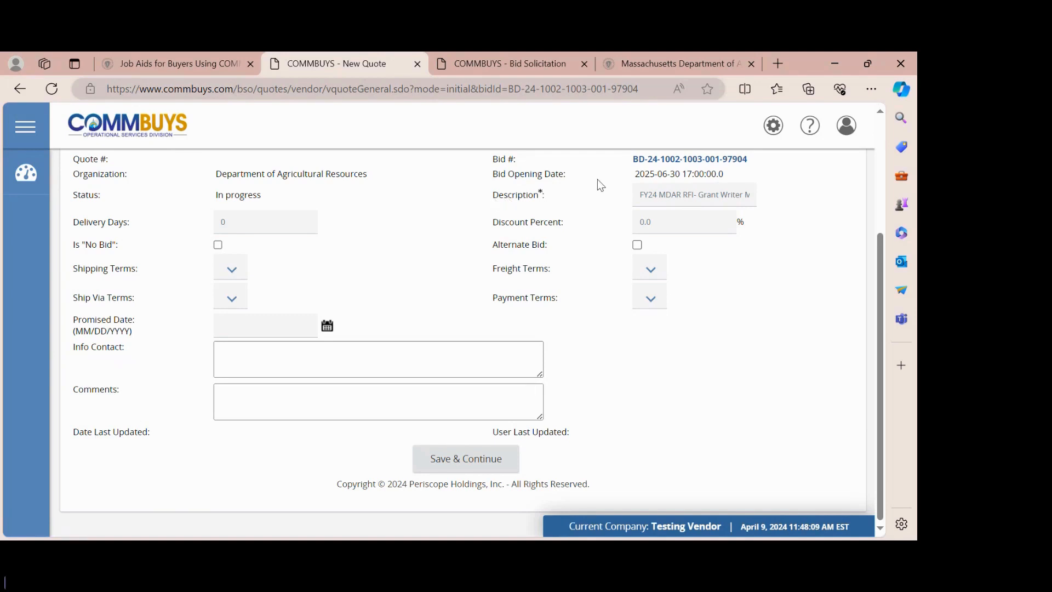
- Save the quote's General details and check the new quote number in the page heading
left_click(452, 469)
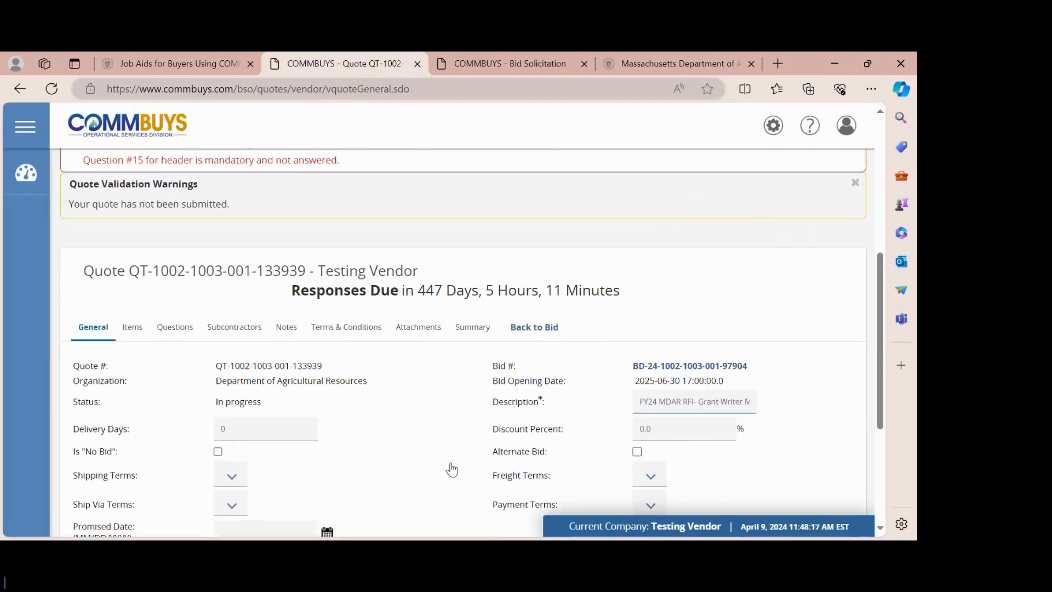
scroll(451, 469, "up", 3)
scroll(452, 469, "down", 10)
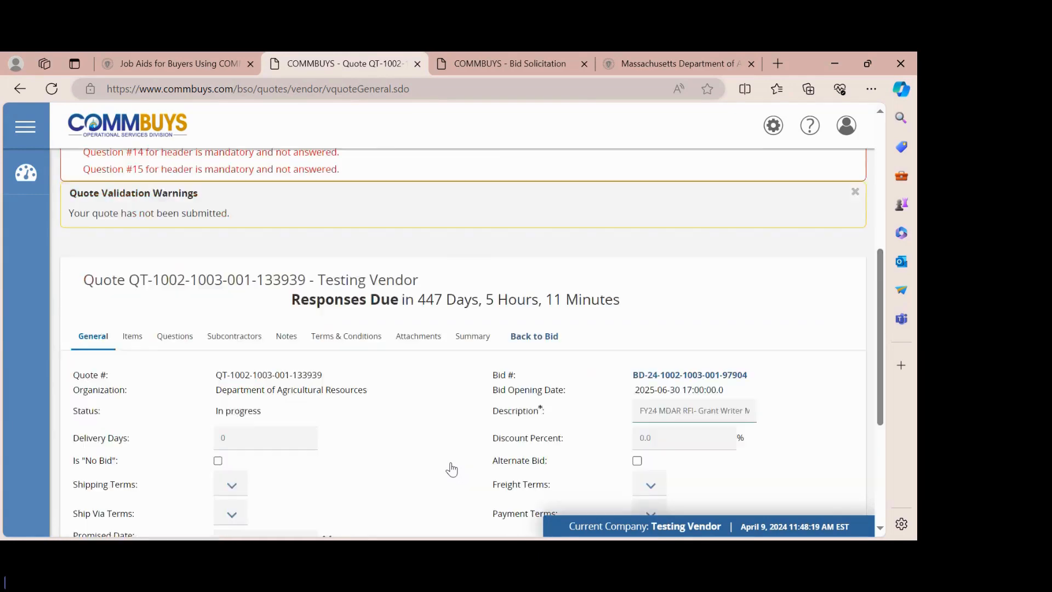
scroll(452, 469, "up", 2)
scroll(451, 469, "up", 3)
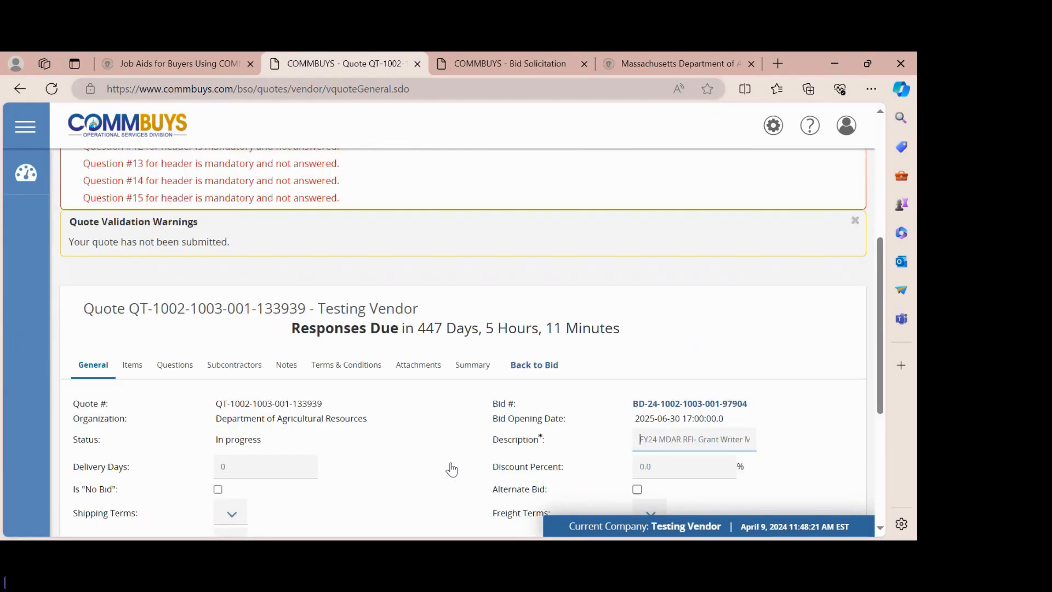
left_click_drag(84, 308, 306, 310)
scroll(255, 330, "down", 1)
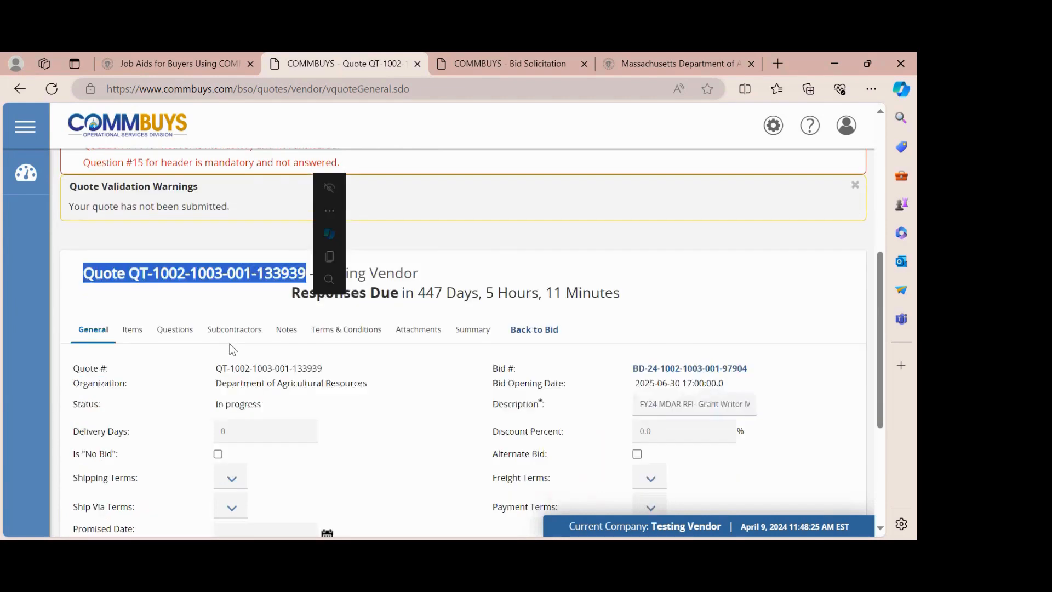
scroll(233, 349, "down", 1)
left_click(182, 350)
- Review all seven $0.00 line items on the quote's Items tab, then go to its Questions
left_click(133, 295)
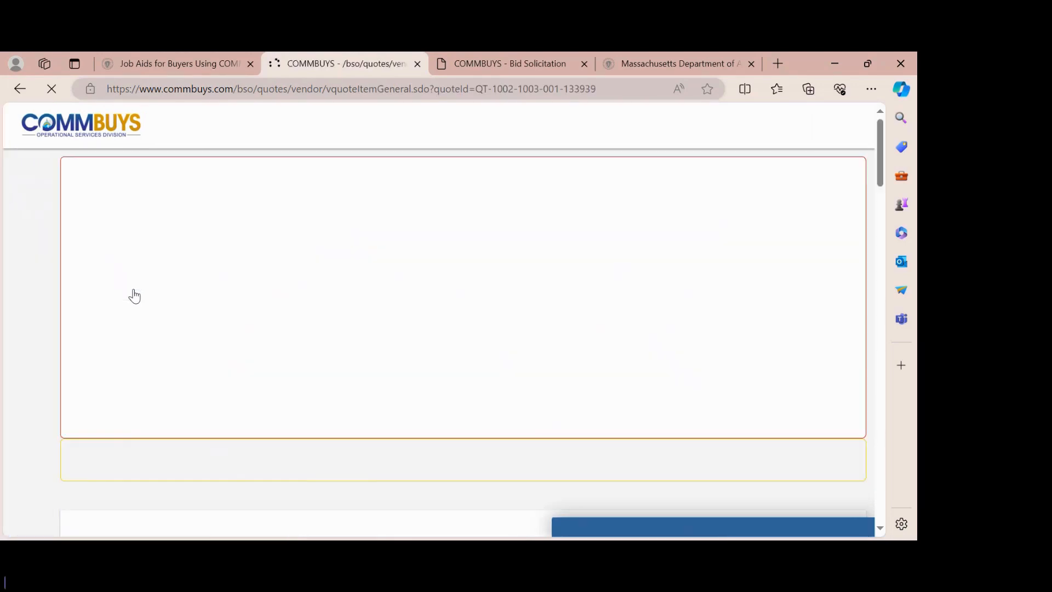
scroll(135, 295, "down", 4)
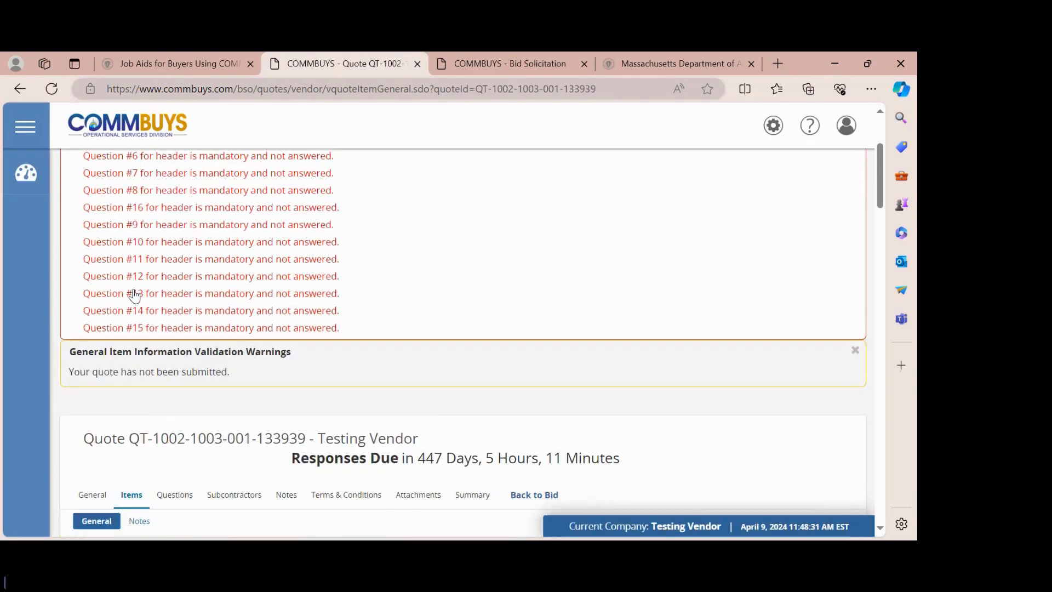
scroll(135, 296, "down", 1)
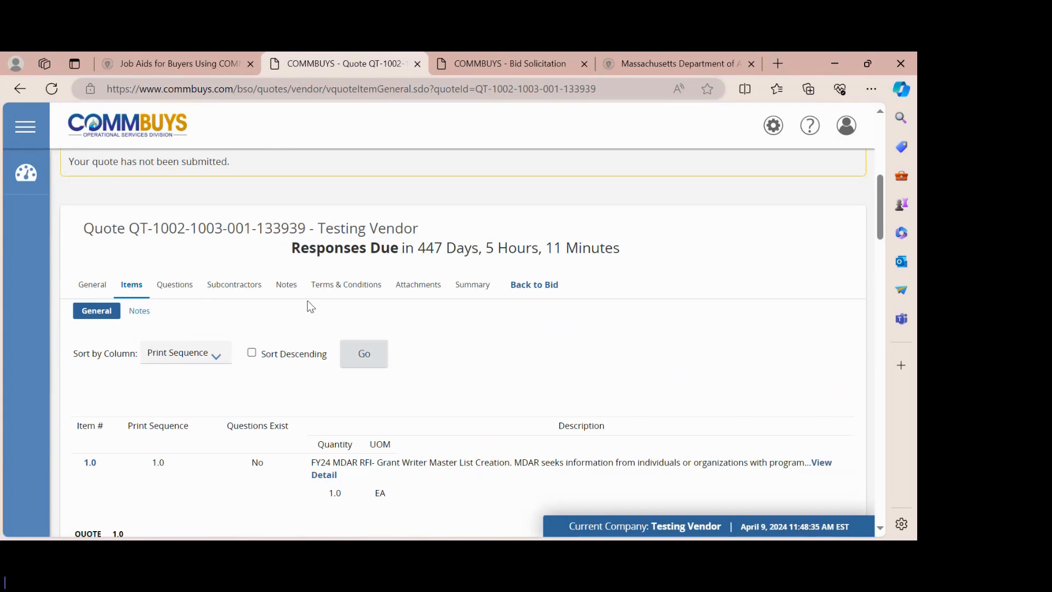
scroll(308, 301, "up", 5)
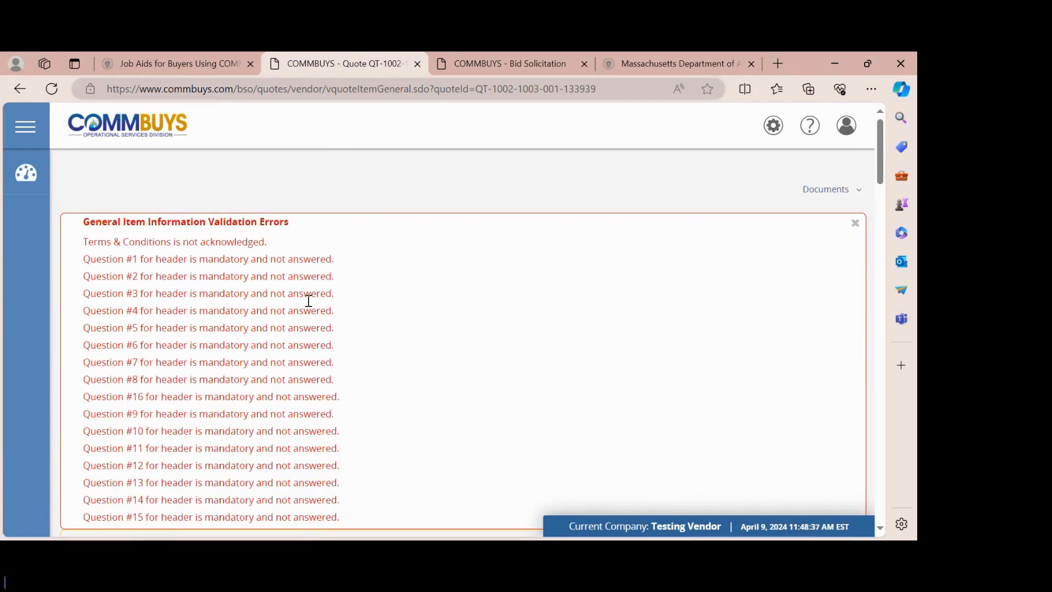
scroll(309, 301, "down", 1)
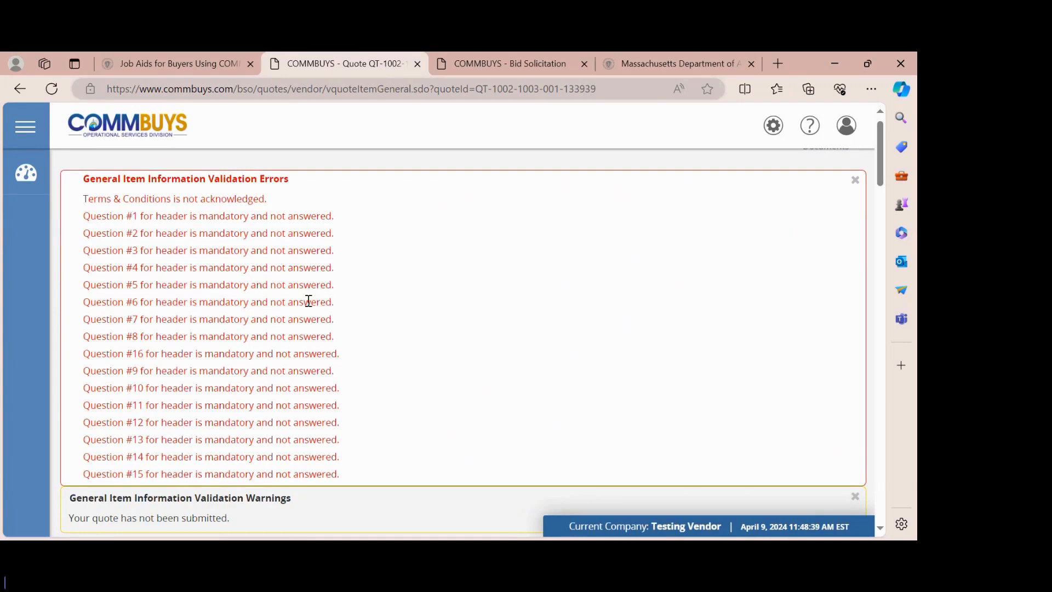
scroll(309, 301, "down", 1)
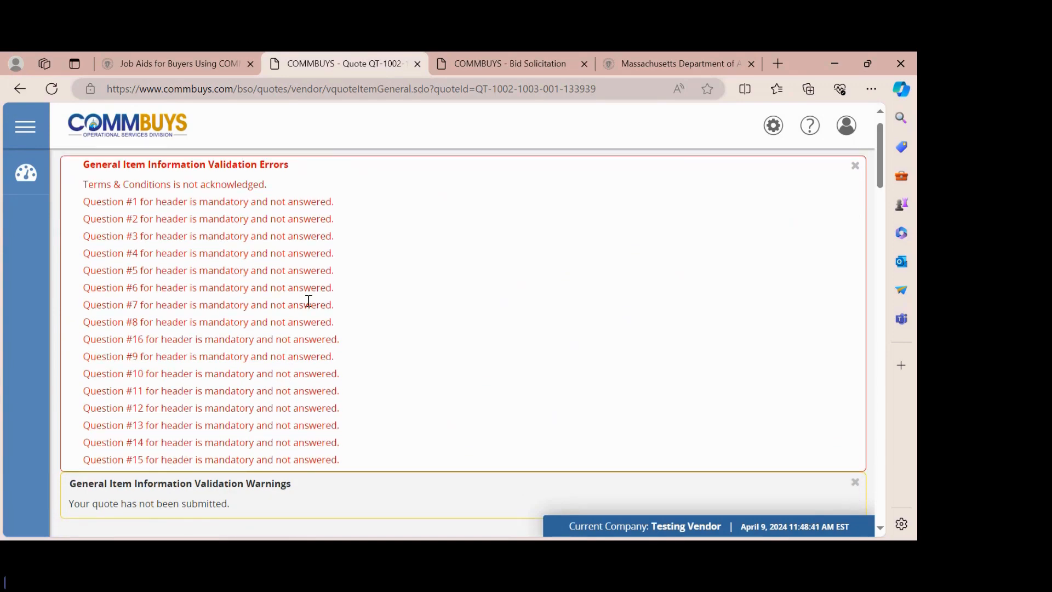
scroll(308, 301, "down", 2)
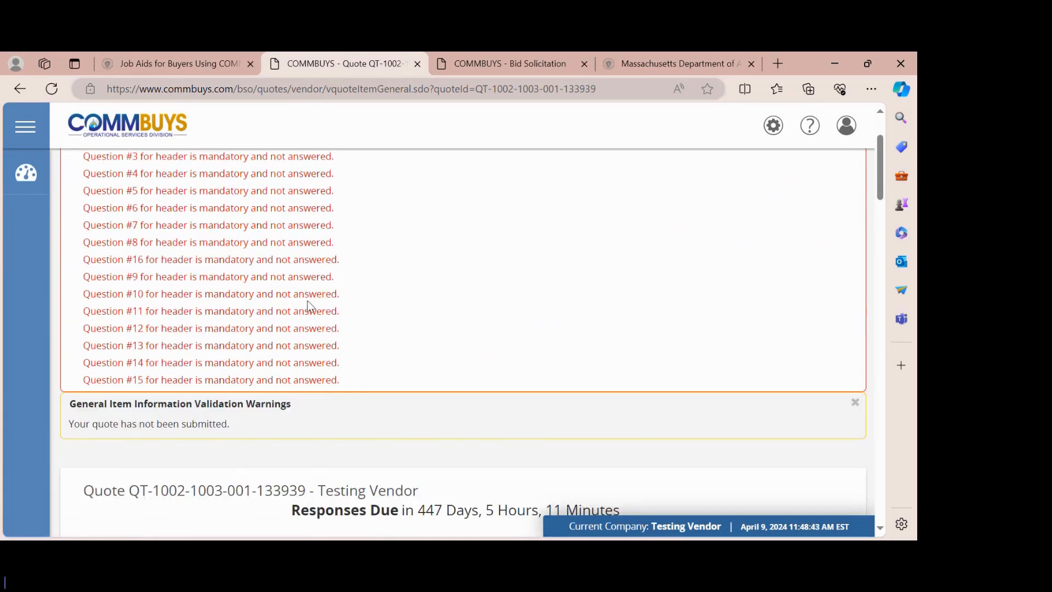
scroll(307, 301, "down", 5)
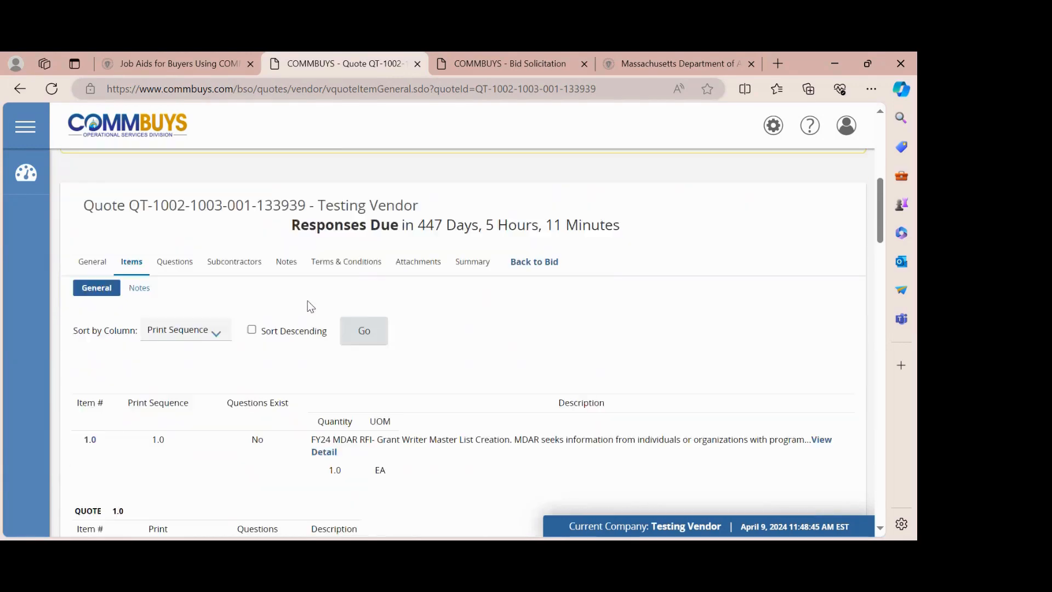
scroll(307, 300, "down", 3)
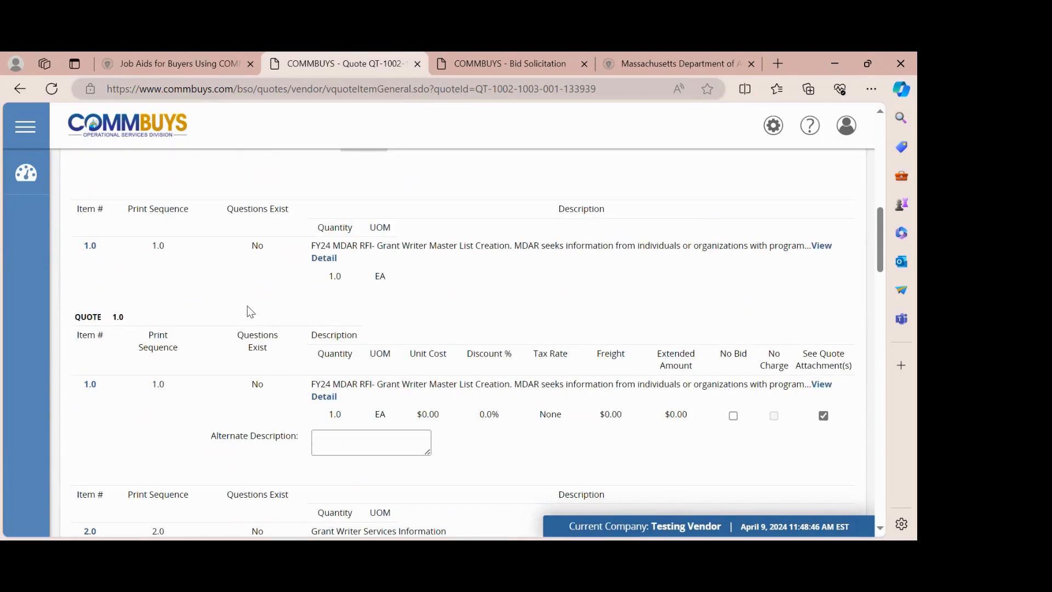
scroll(248, 307, "down", 10)
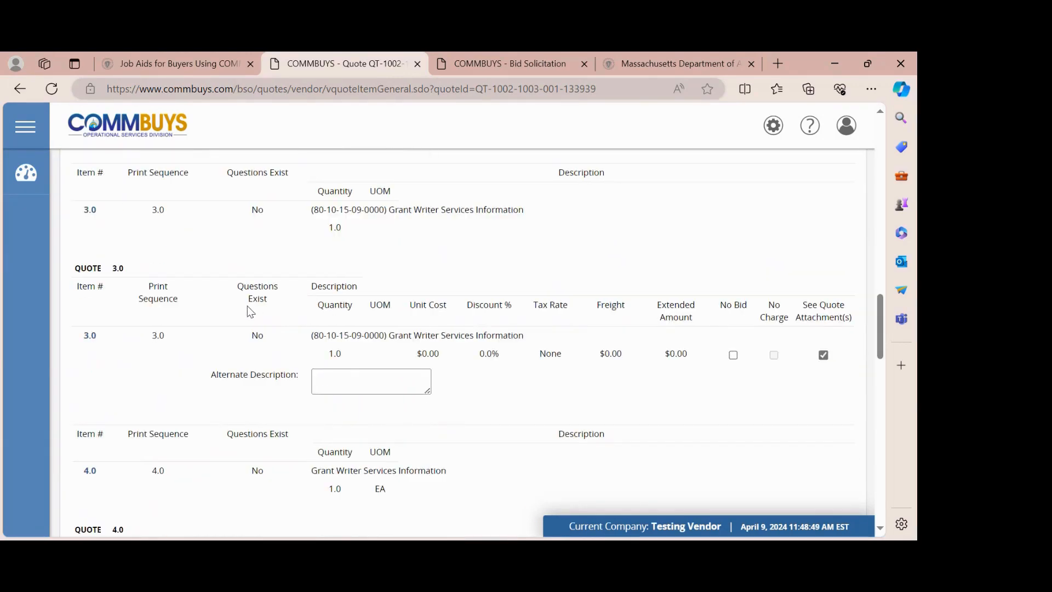
scroll(248, 311, "down", 18)
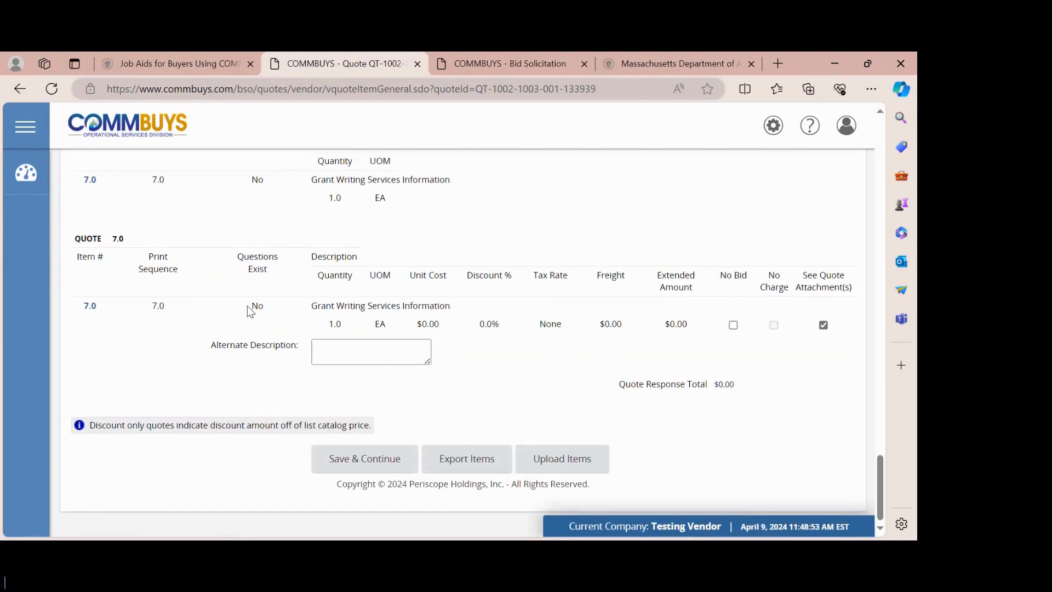
scroll(248, 310, "up", 20)
scroll(249, 310, "down", 6)
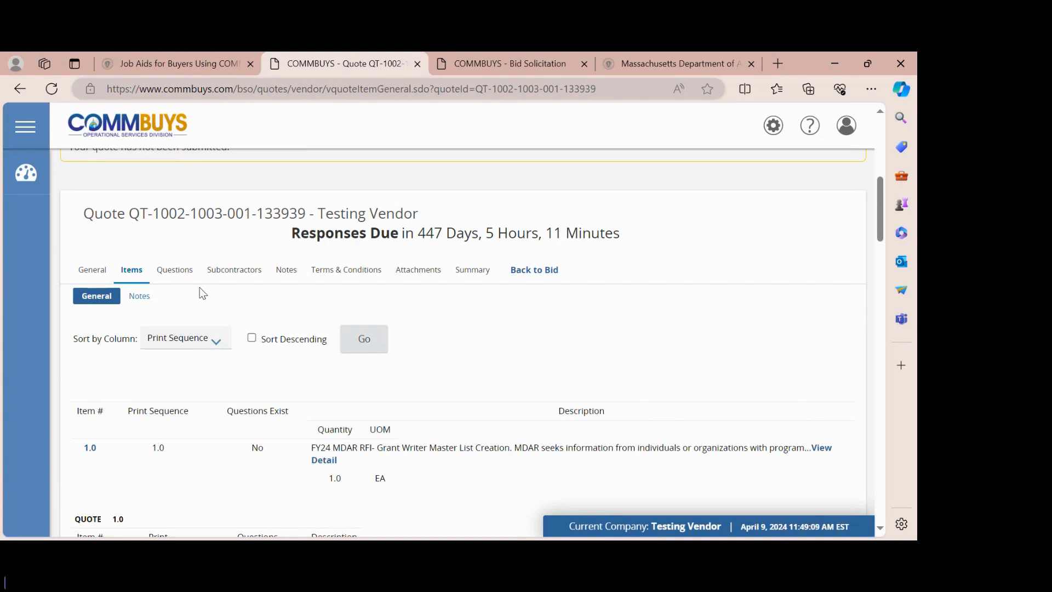
left_click(186, 279)
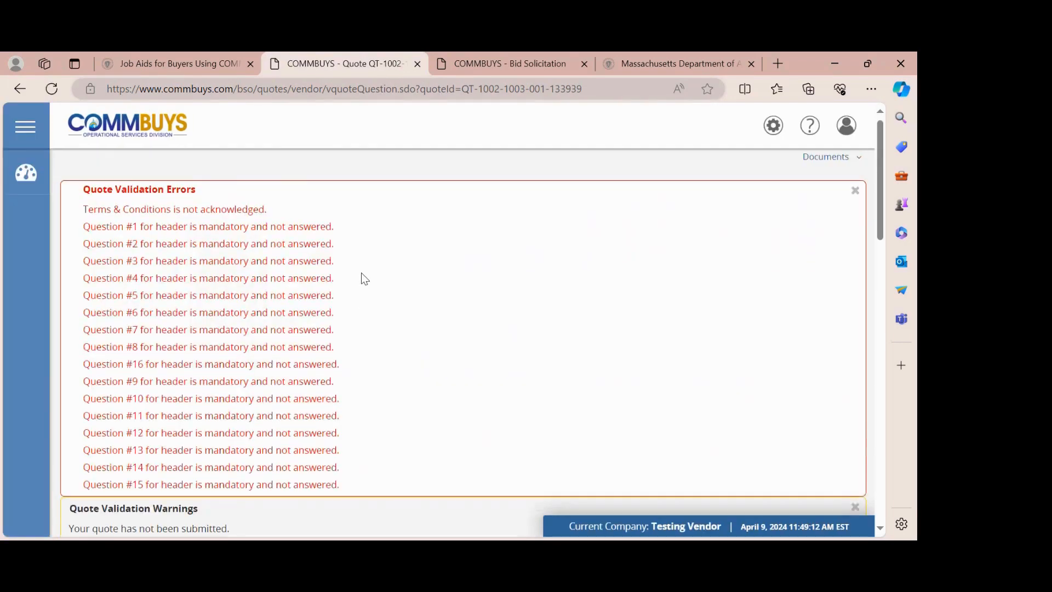
- Leave the header questions blank, save anyway, and dismiss the required-answer alert
scroll(361, 272, "down", 5)
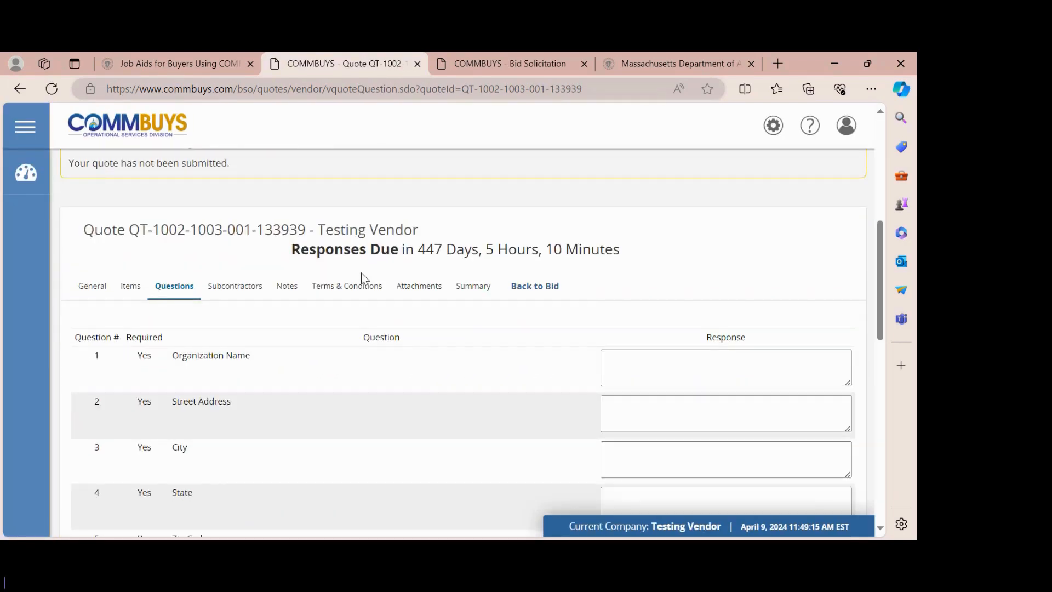
scroll(361, 271, "down", 1)
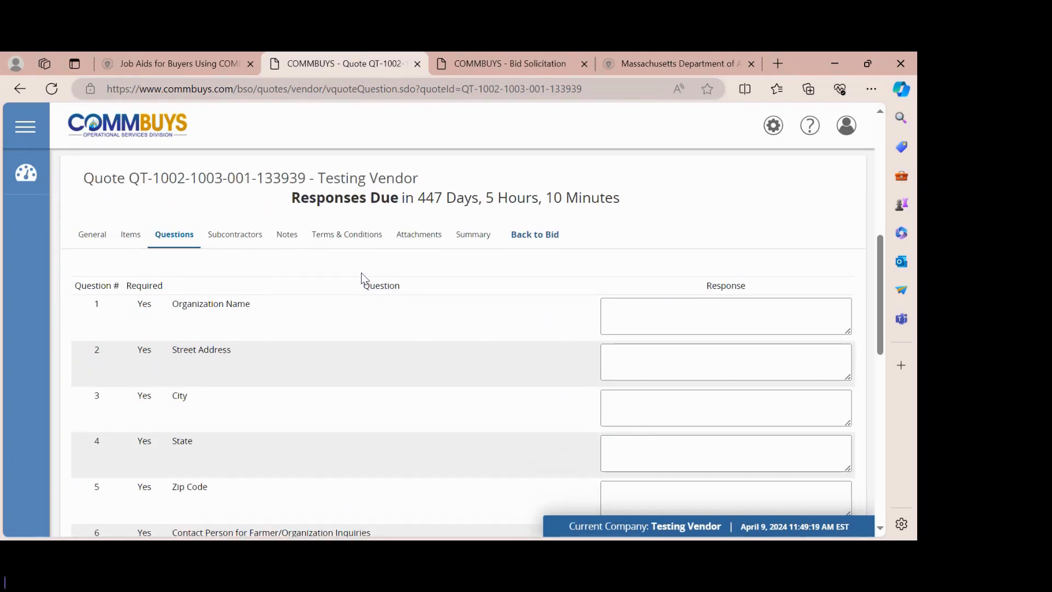
scroll(361, 277, "down", 1)
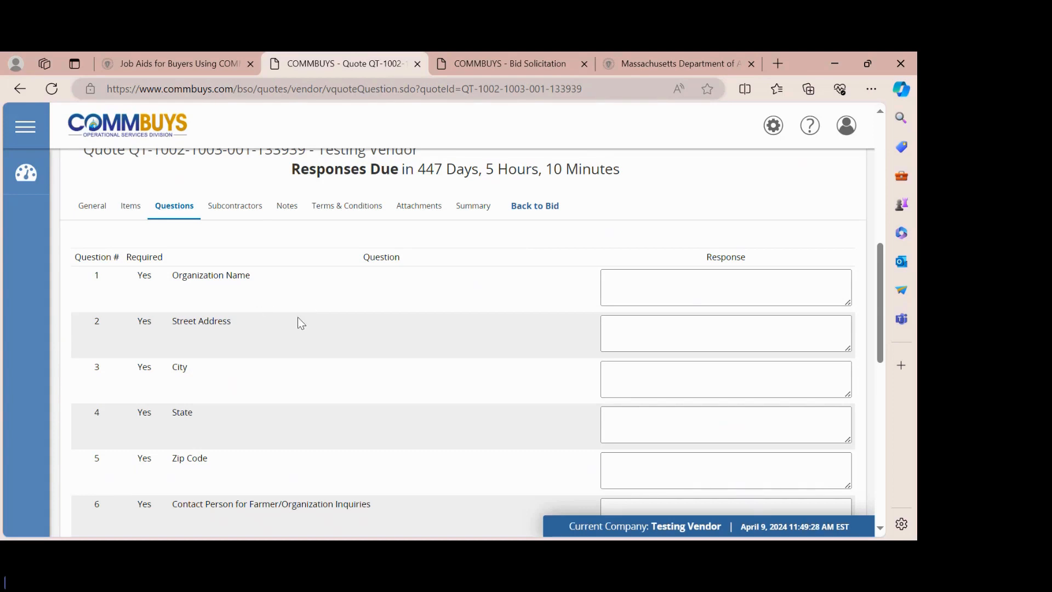
scroll(300, 323, "down", 2)
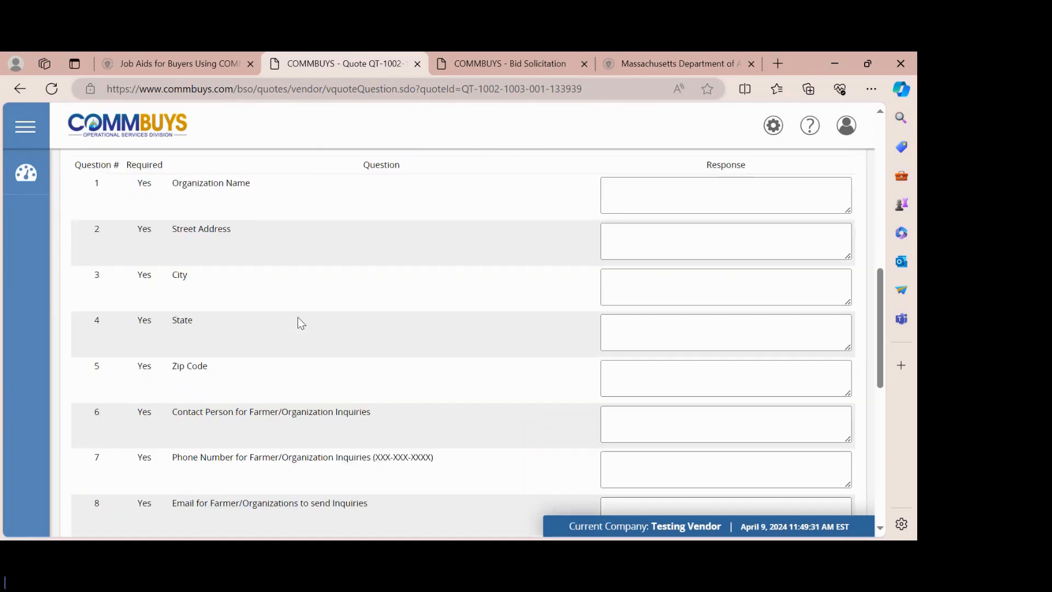
scroll(361, 379, "down", 4)
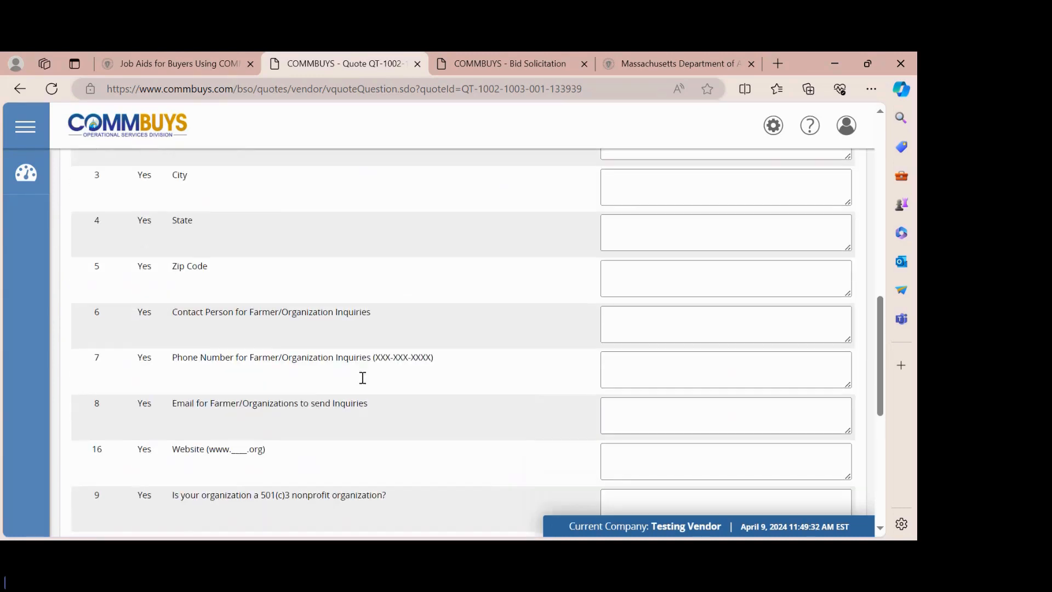
scroll(361, 377, "down", 5)
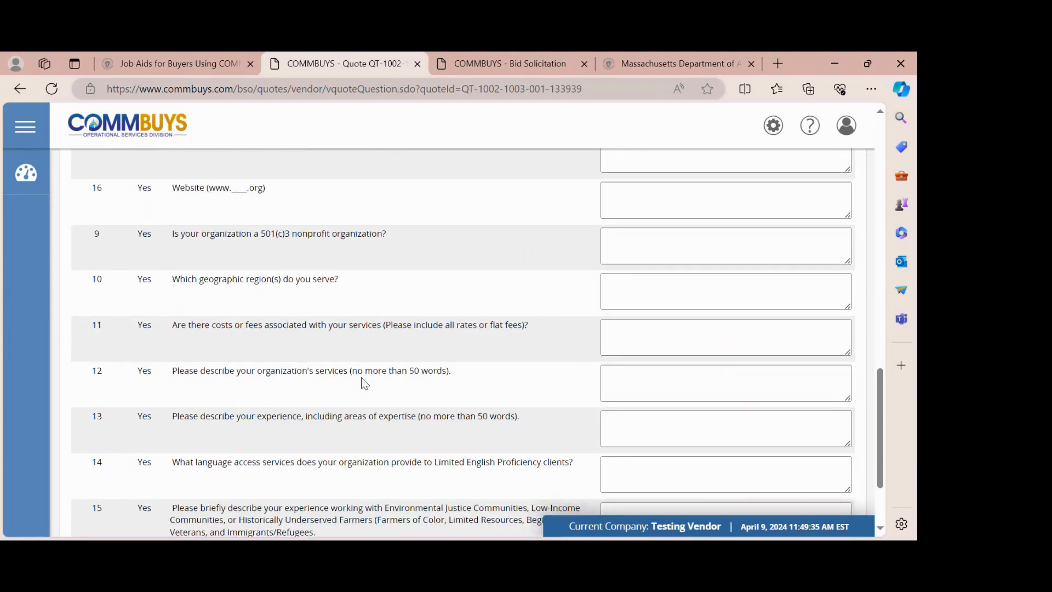
scroll(361, 378, "down", 1)
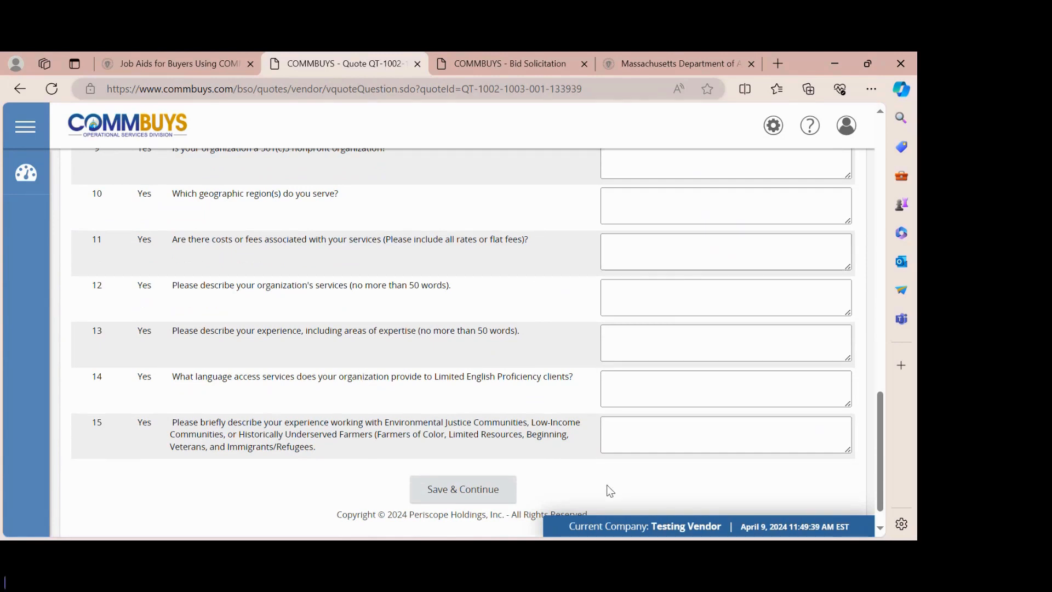
left_click(463, 493)
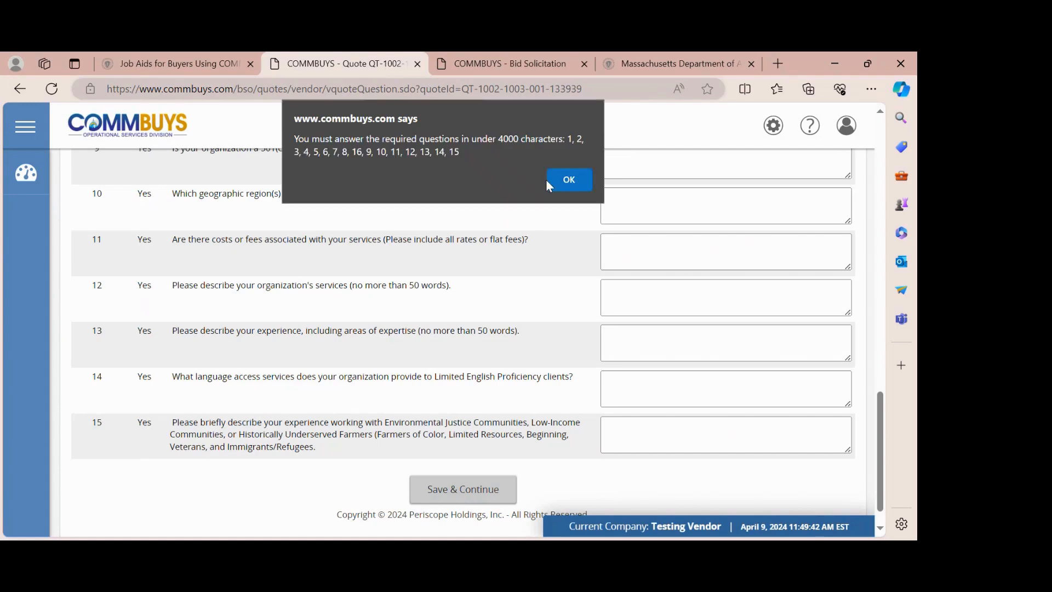
left_click(550, 181)
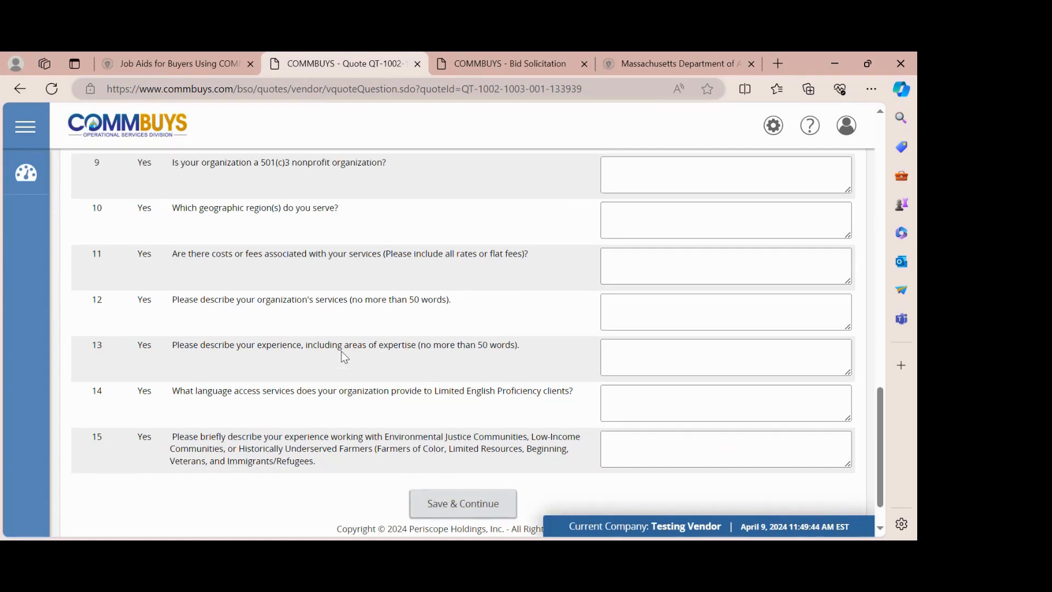
scroll(340, 356, "down", 5)
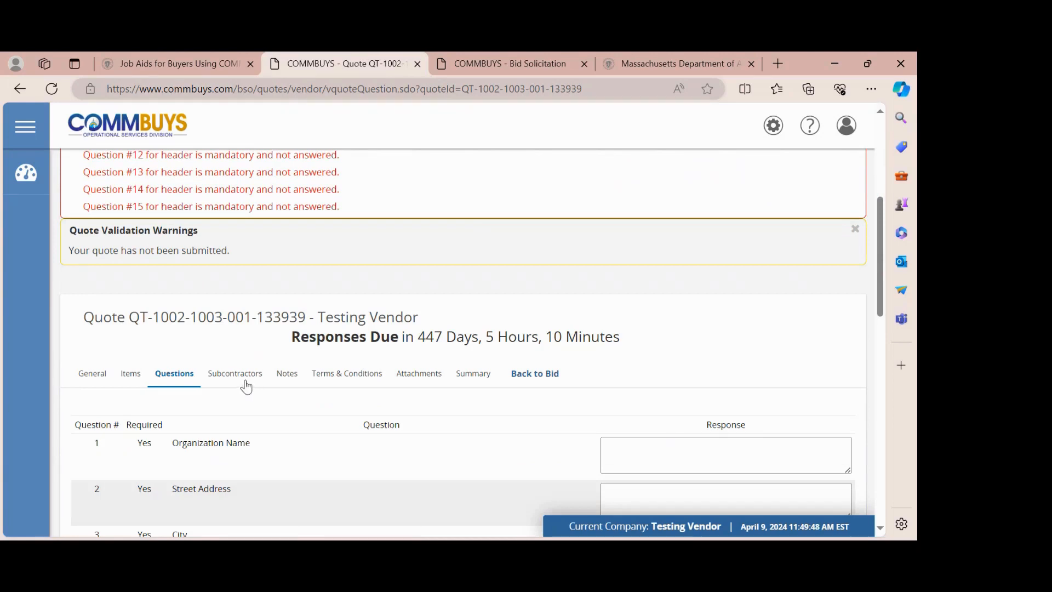
left_click(233, 377)
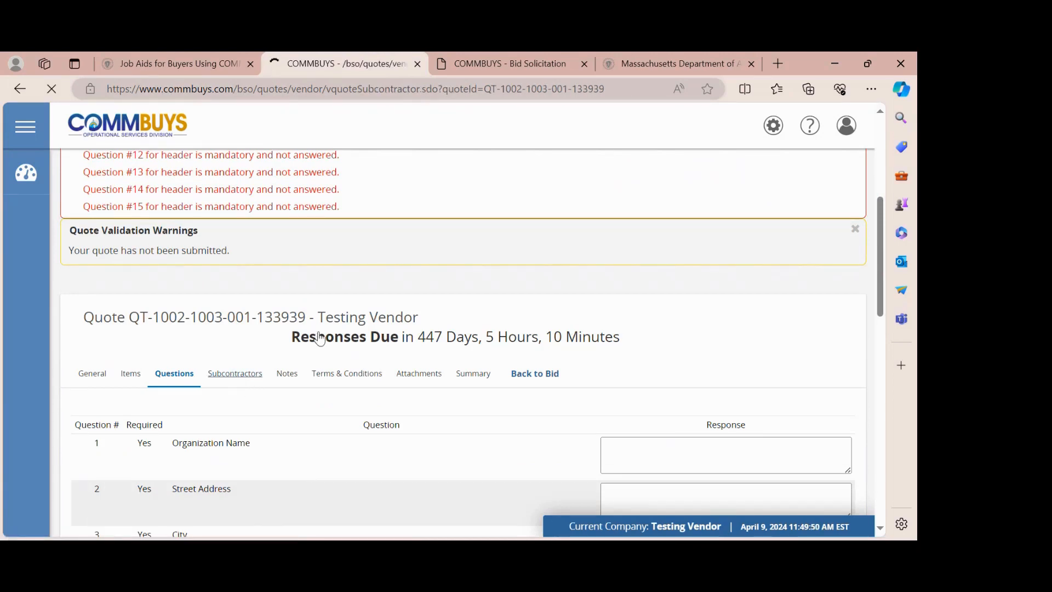
- Pass over the Subcontractors page without adding any vendors and go to Notes
scroll(321, 336, "down", 6)
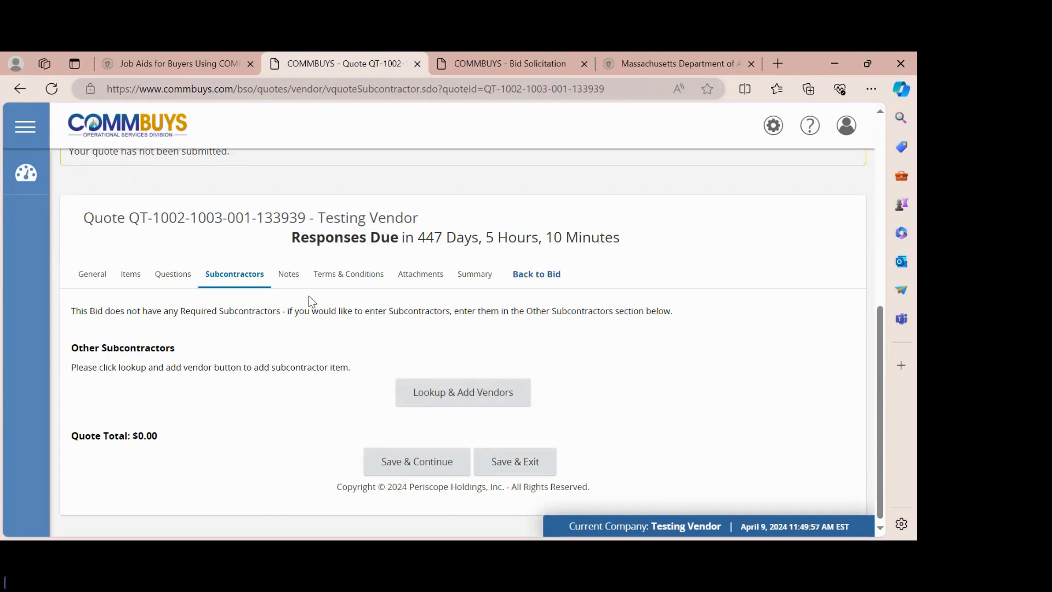
left_click(289, 276)
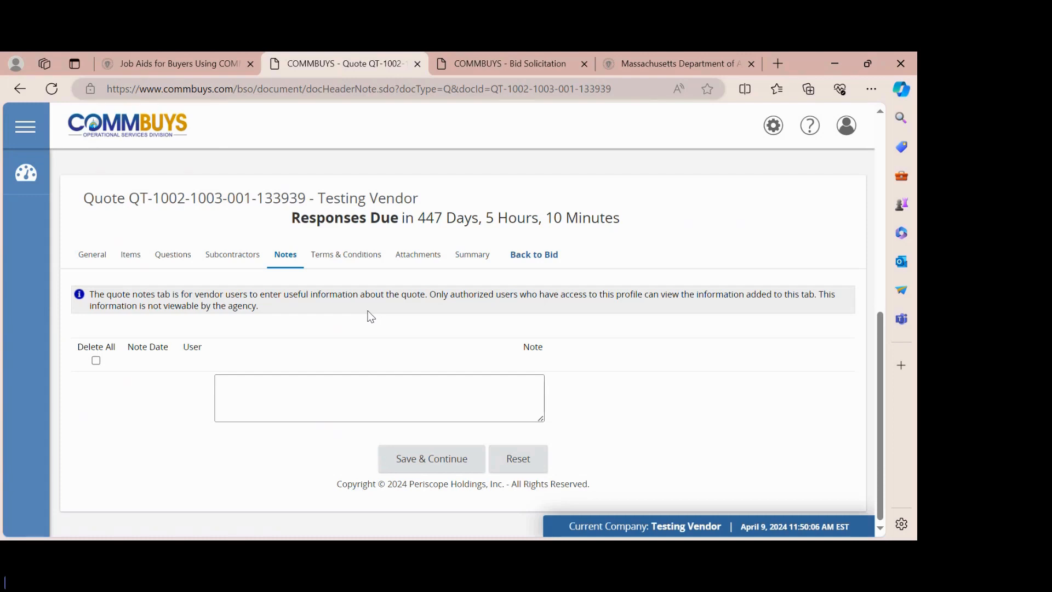
- Answer Yes to accepting the terms and conditions with no exceptions, and save the quote
left_click(344, 256)
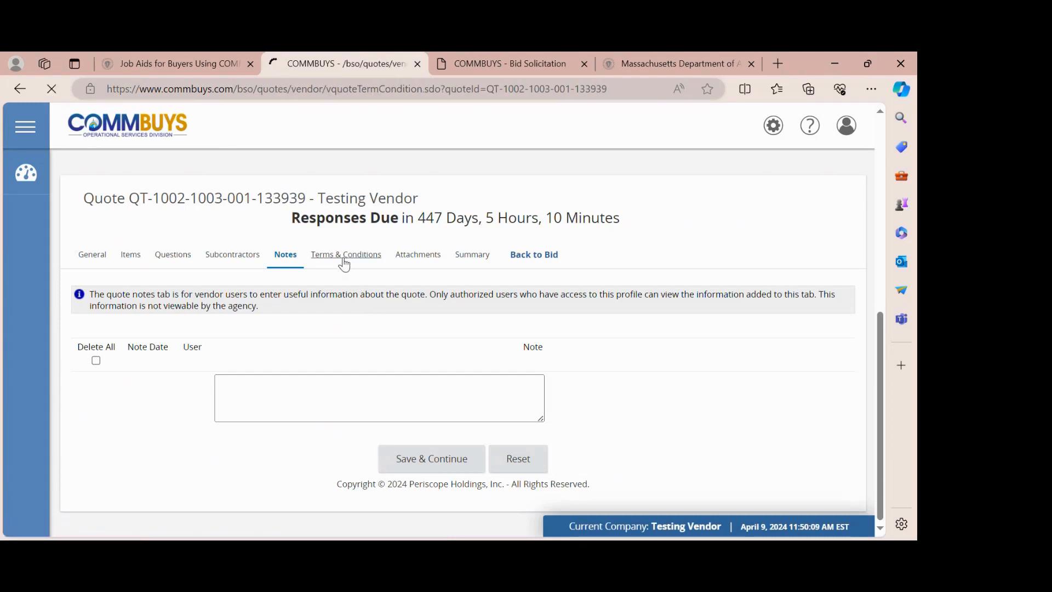
scroll(344, 265, "down", 5)
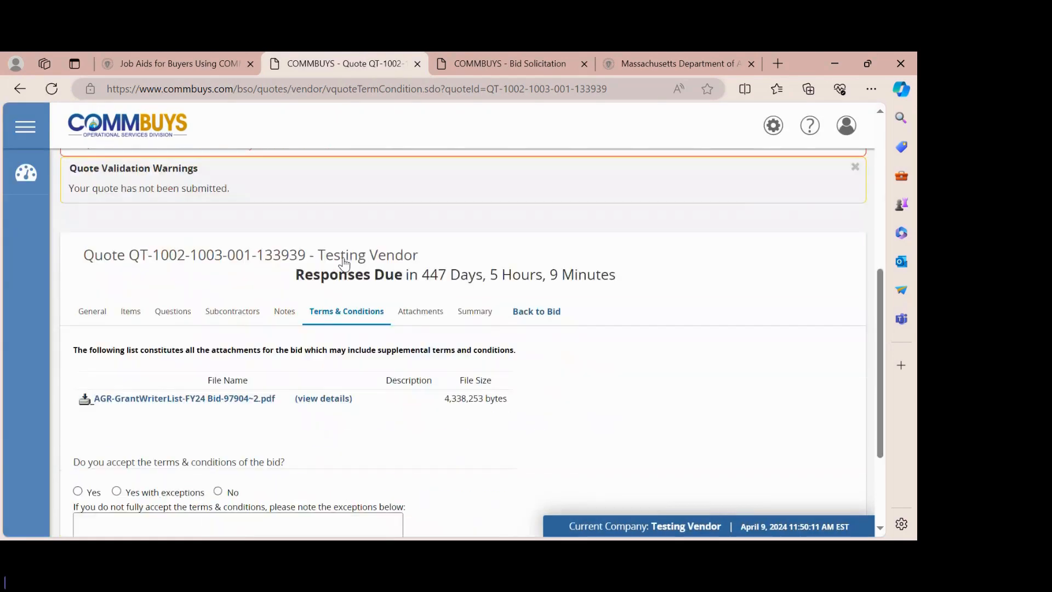
scroll(222, 291, "down", 2)
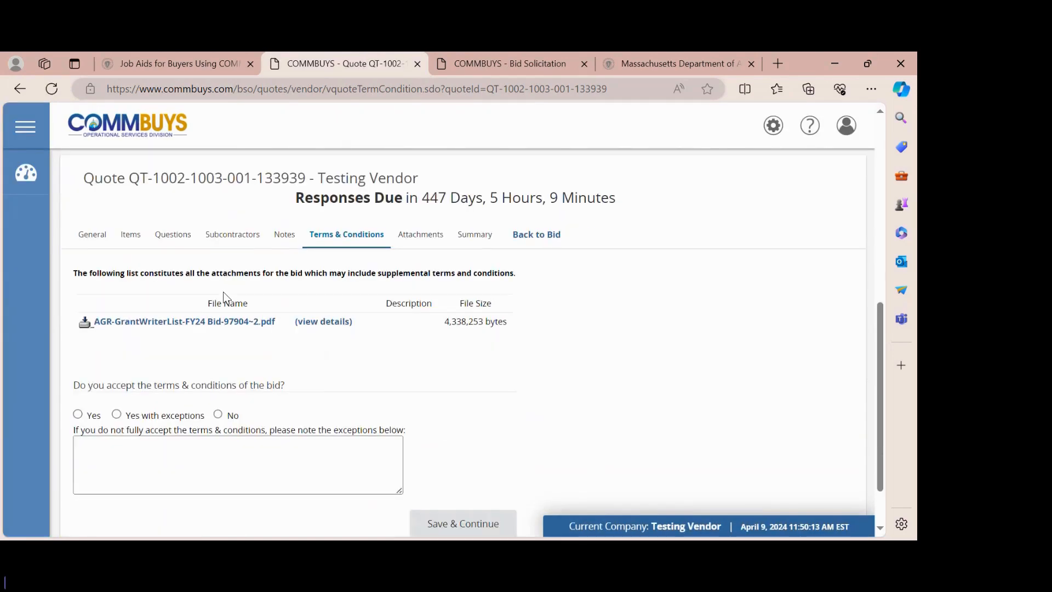
scroll(329, 302, "down", 1)
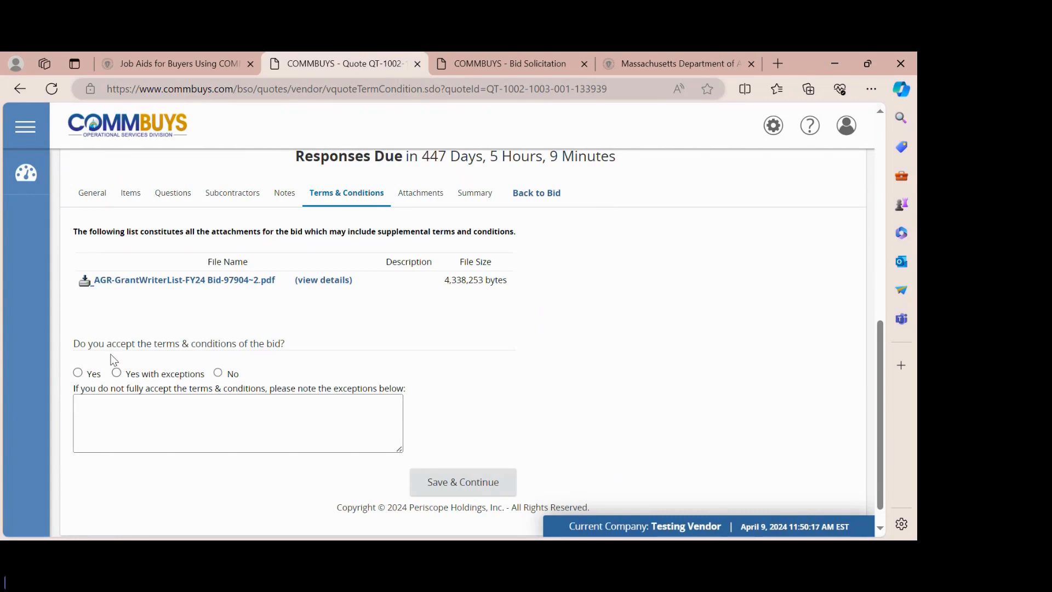
left_click(78, 374)
scroll(436, 399, "down", 1)
left_click(453, 464)
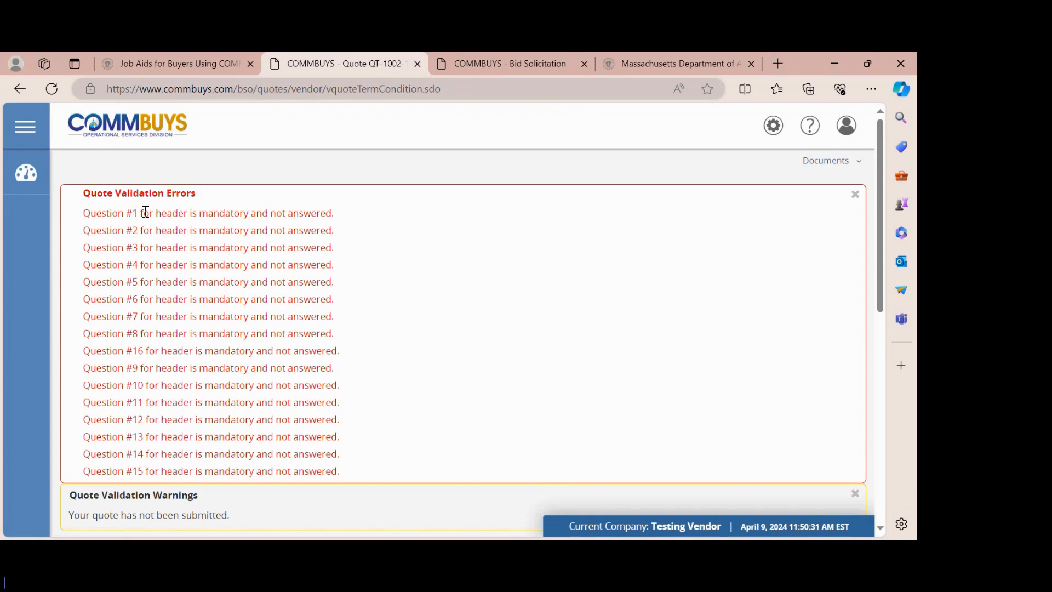
scroll(154, 457, "down", 3)
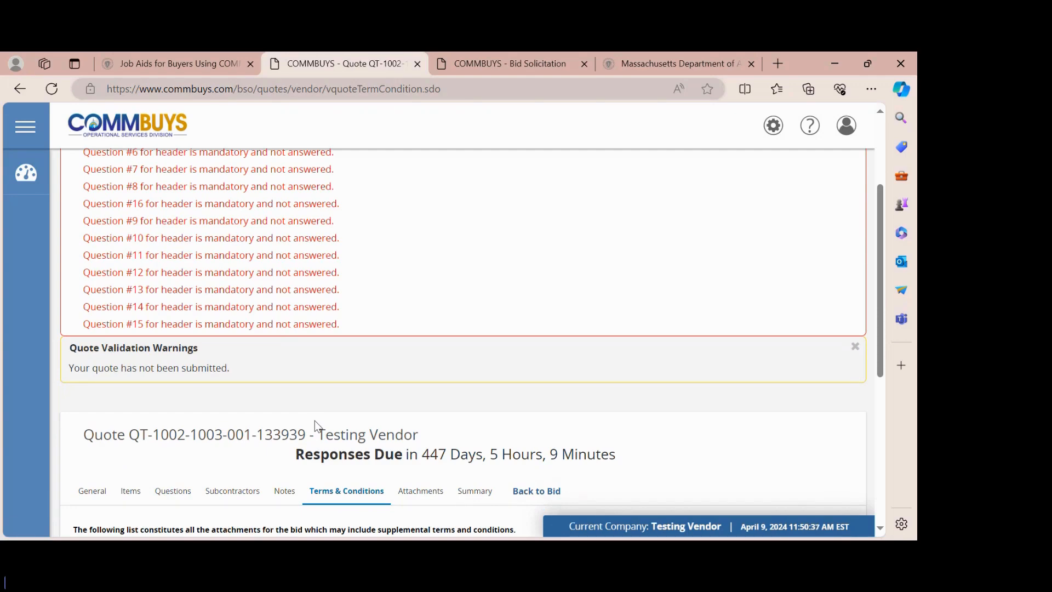
scroll(314, 420, "down", 2)
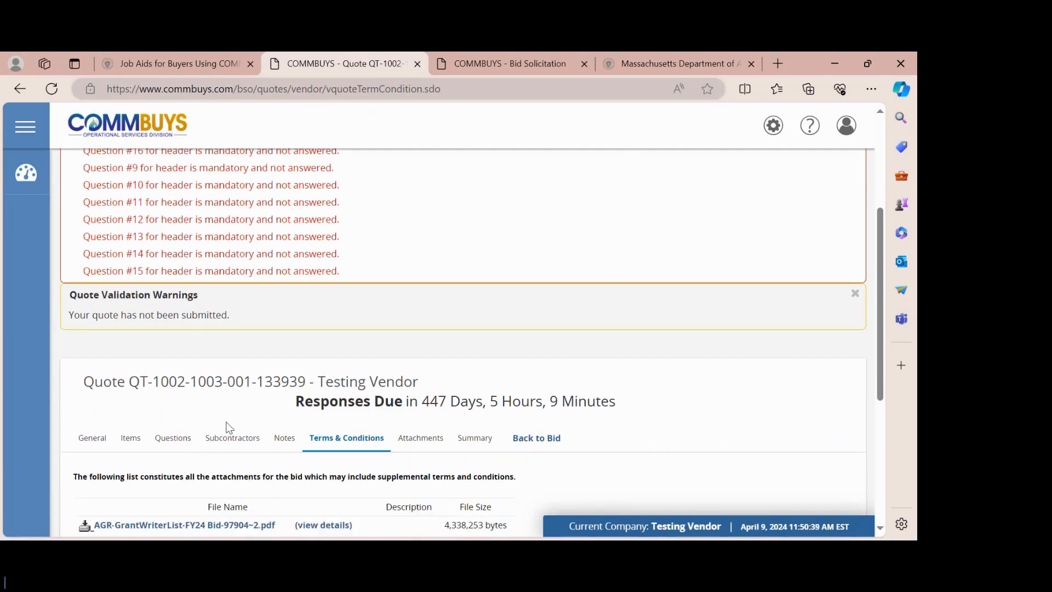
scroll(228, 426, "down", 3)
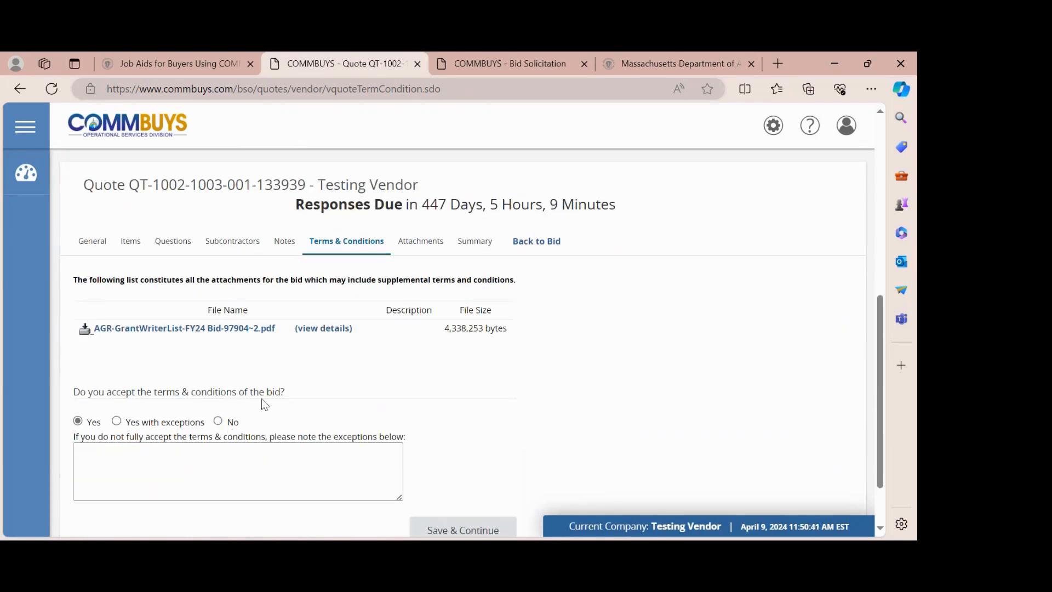
- Check the quote's Attachments page, confirming no files and no required attachments
left_click(426, 248)
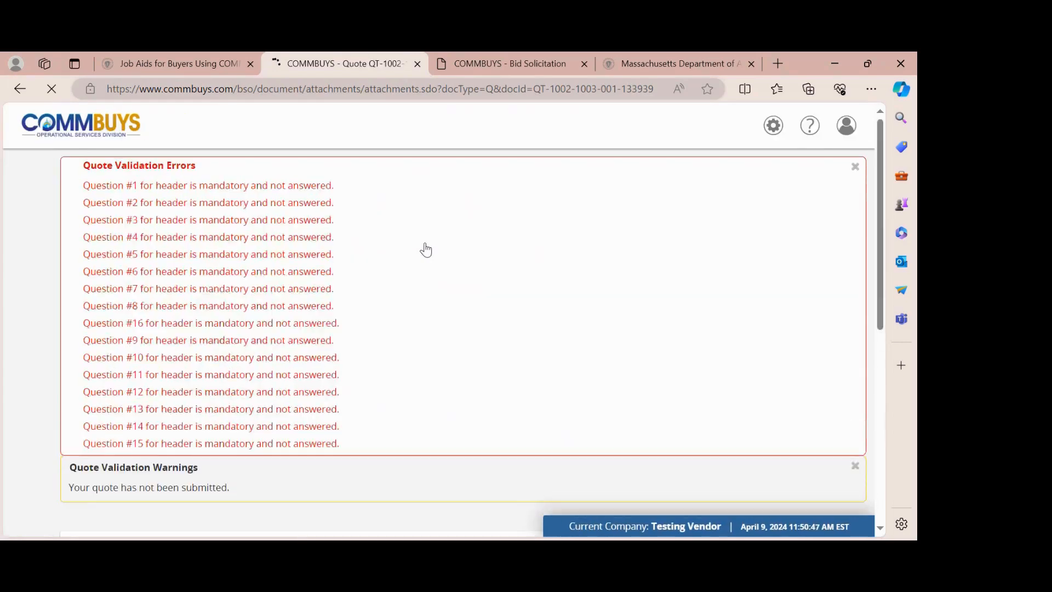
scroll(425, 248, "down", 5)
scroll(280, 290, "down", 3)
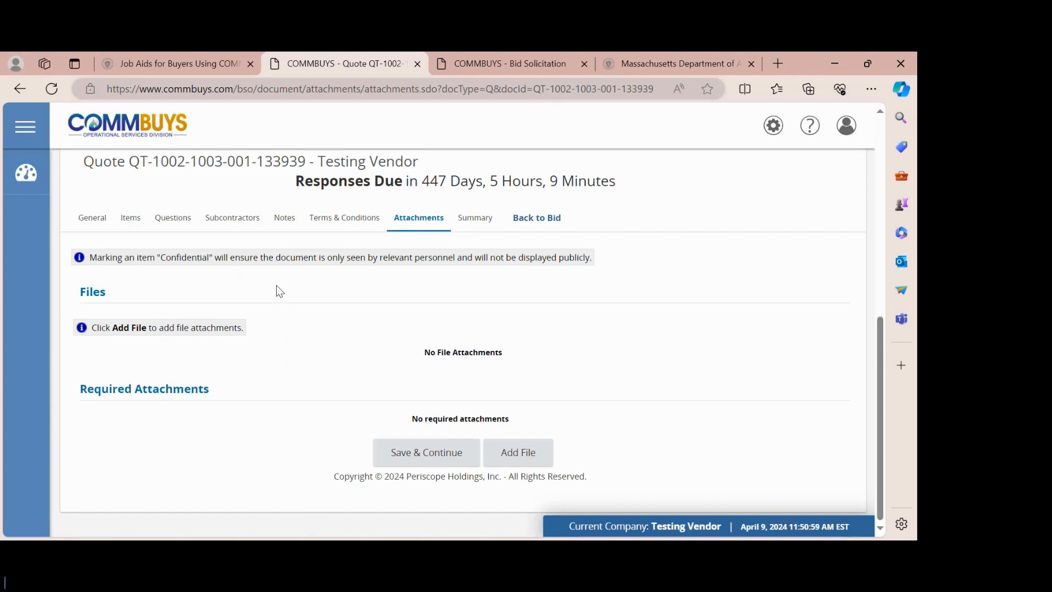
- Scroll through the quote summary's header, questions and items, then switch to the MDAR Mass.gov tab
left_click(470, 219)
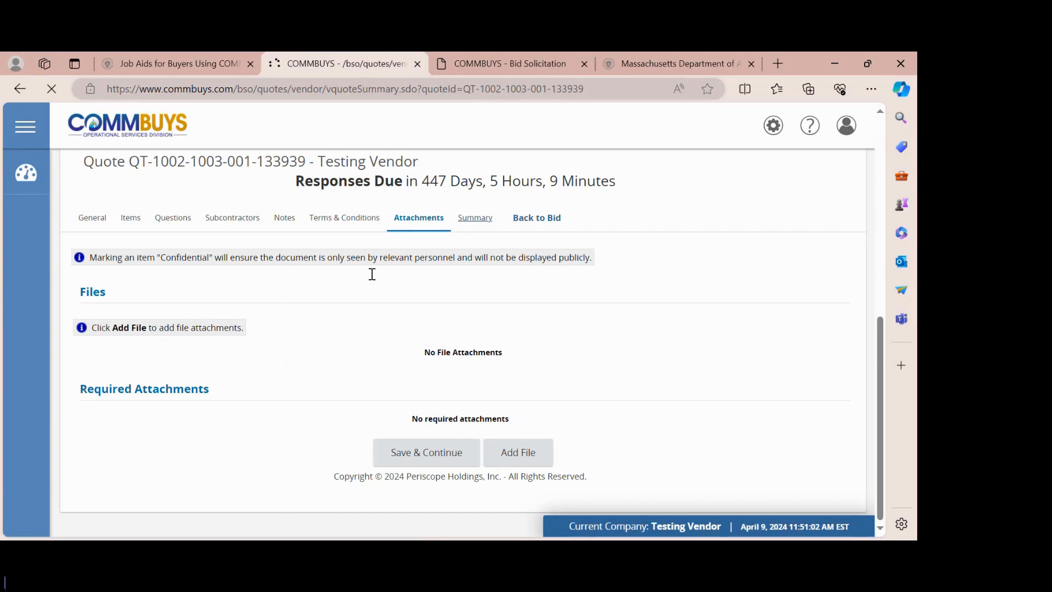
scroll(372, 276, "down", 8)
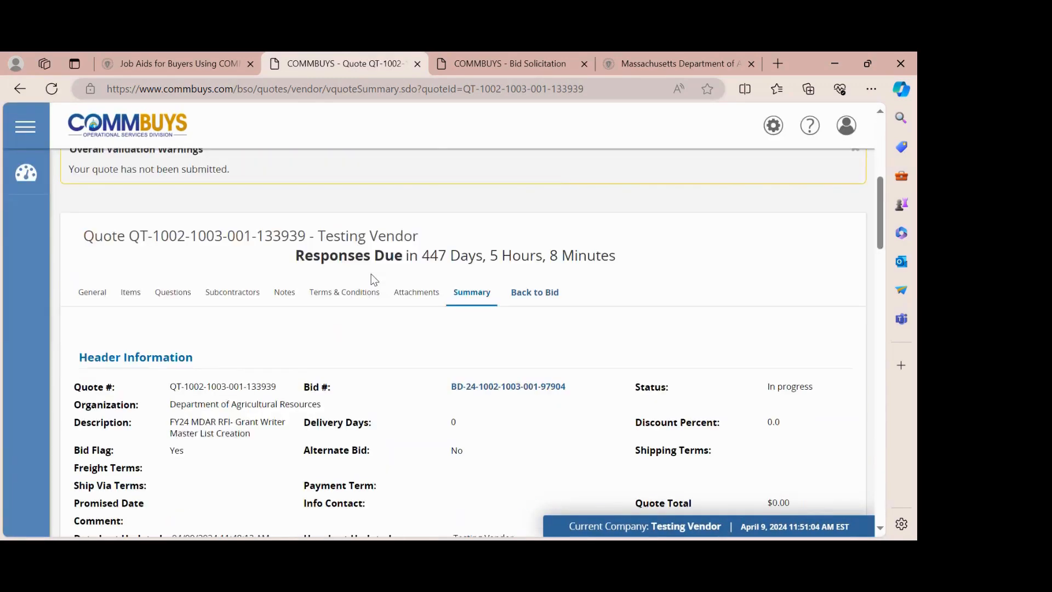
scroll(373, 279, "down", 2)
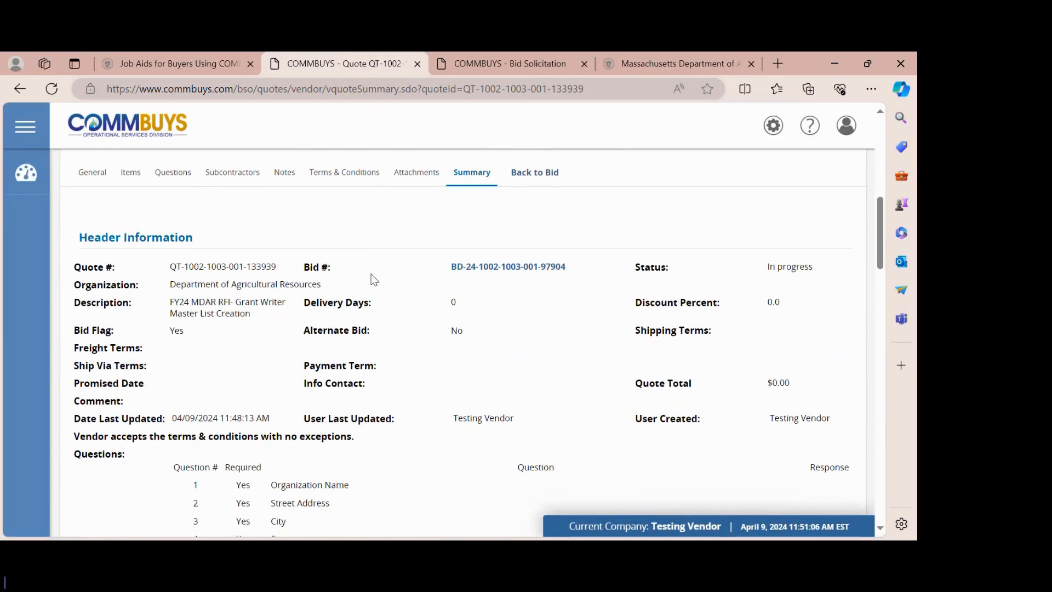
scroll(374, 280, "down", 3)
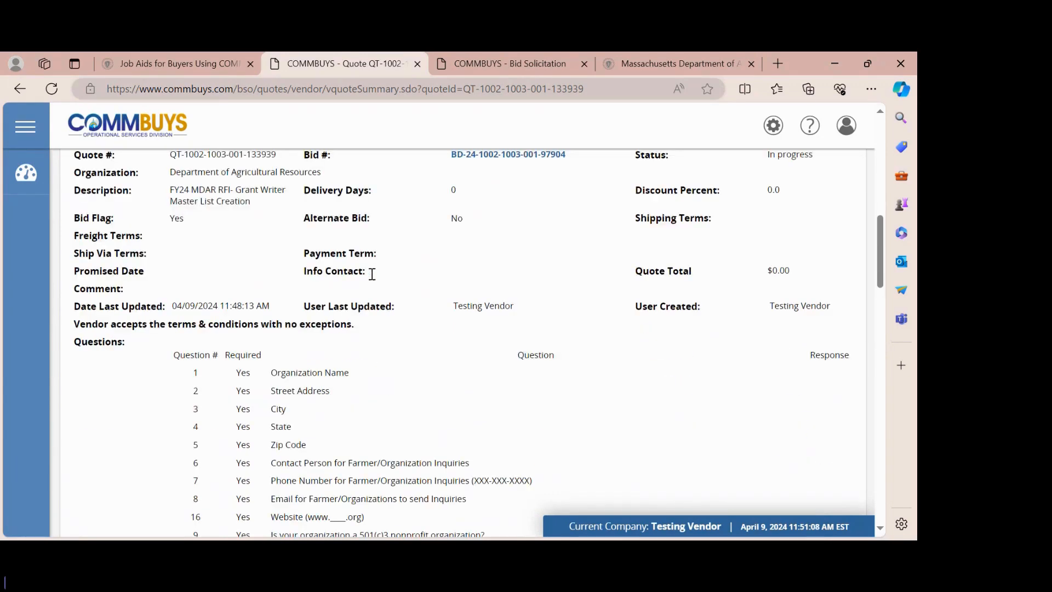
scroll(373, 279, "down", 1)
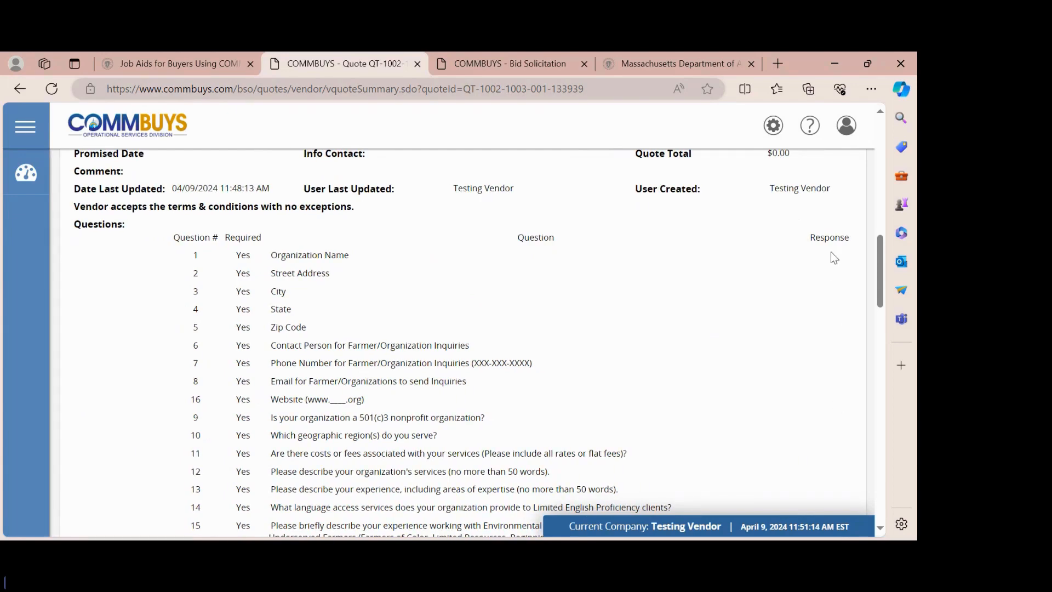
scroll(434, 313, "down", 5)
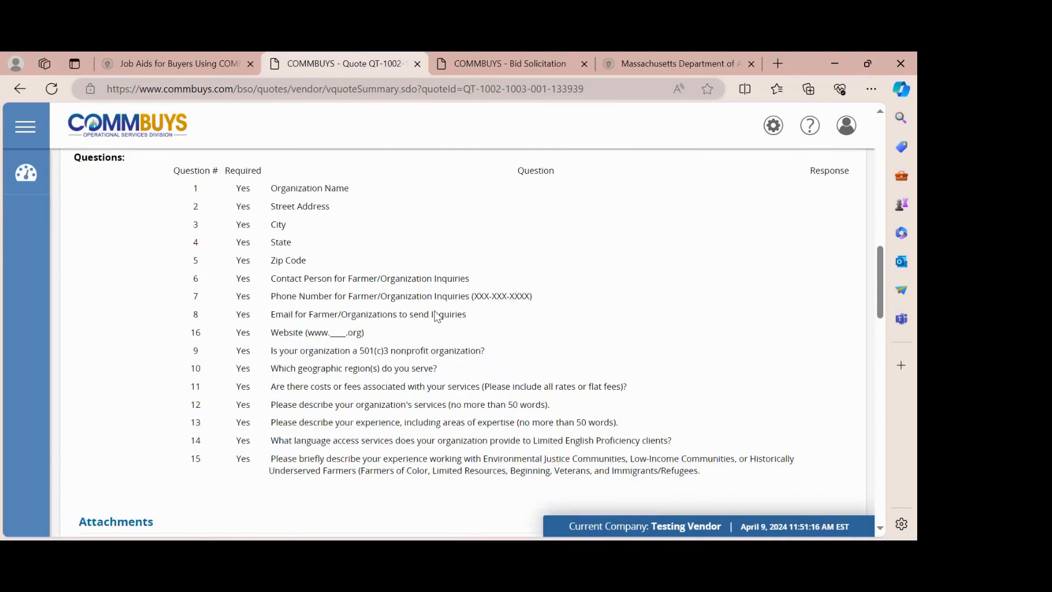
scroll(437, 315, "down", 6)
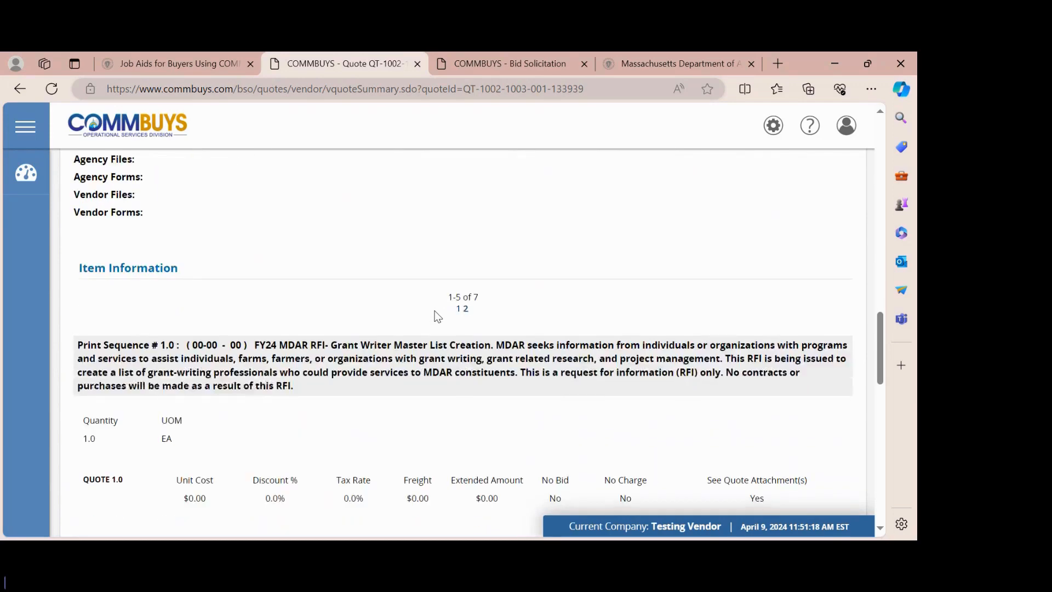
scroll(436, 311, "down", 15)
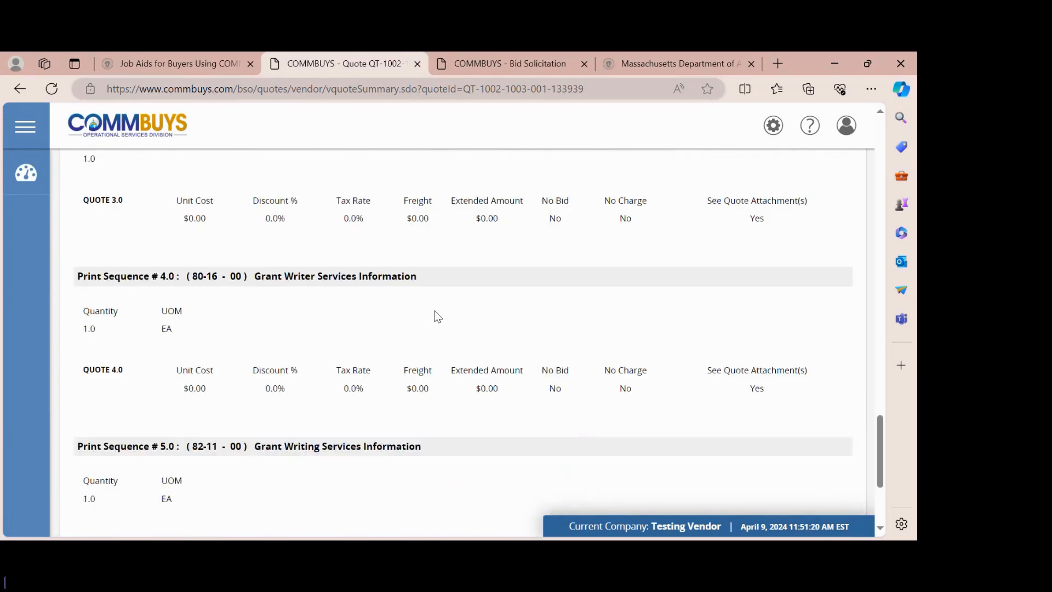
scroll(436, 316, "up", 20)
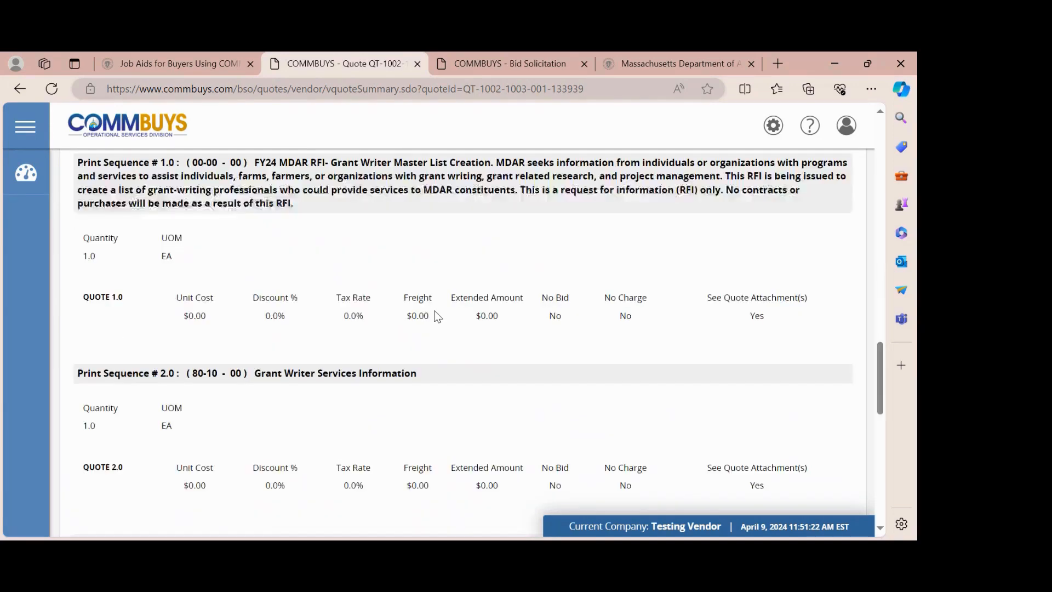
scroll(436, 314, "up", 3)
scroll(434, 313, "down", 4)
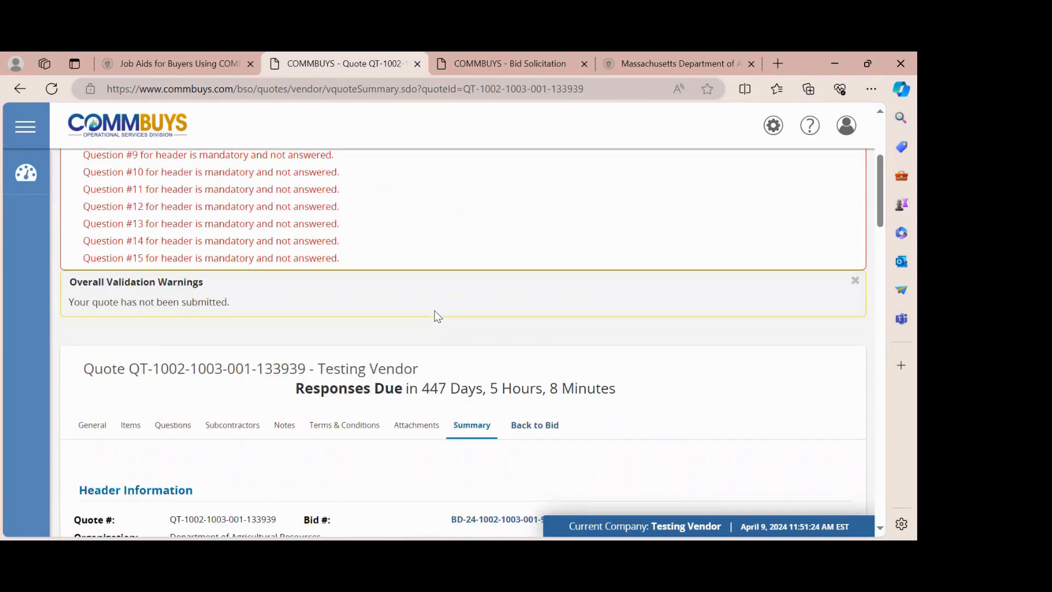
scroll(474, 385, "down", 20)
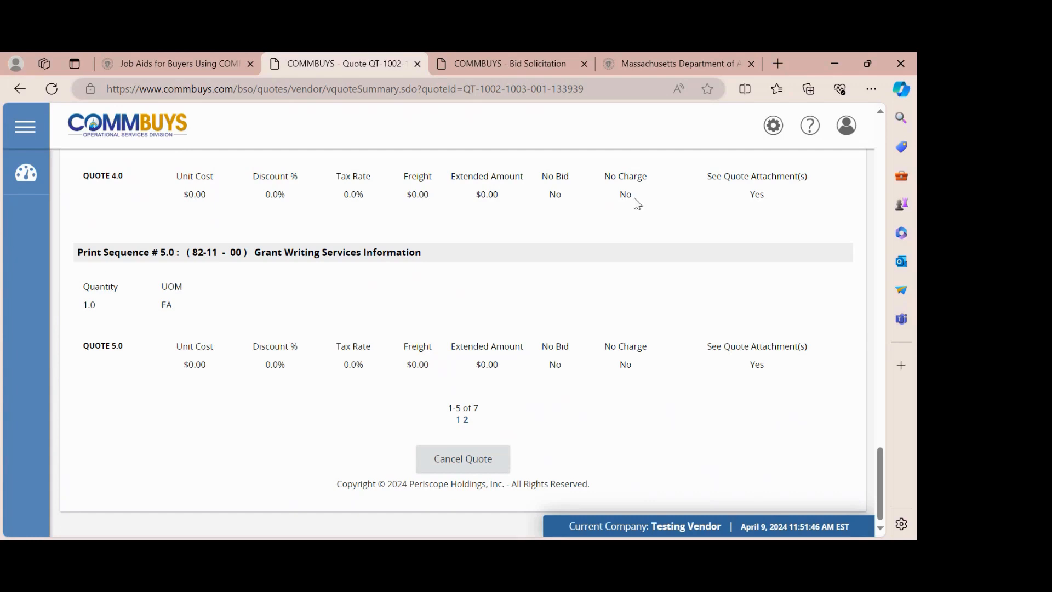
left_click(678, 63)
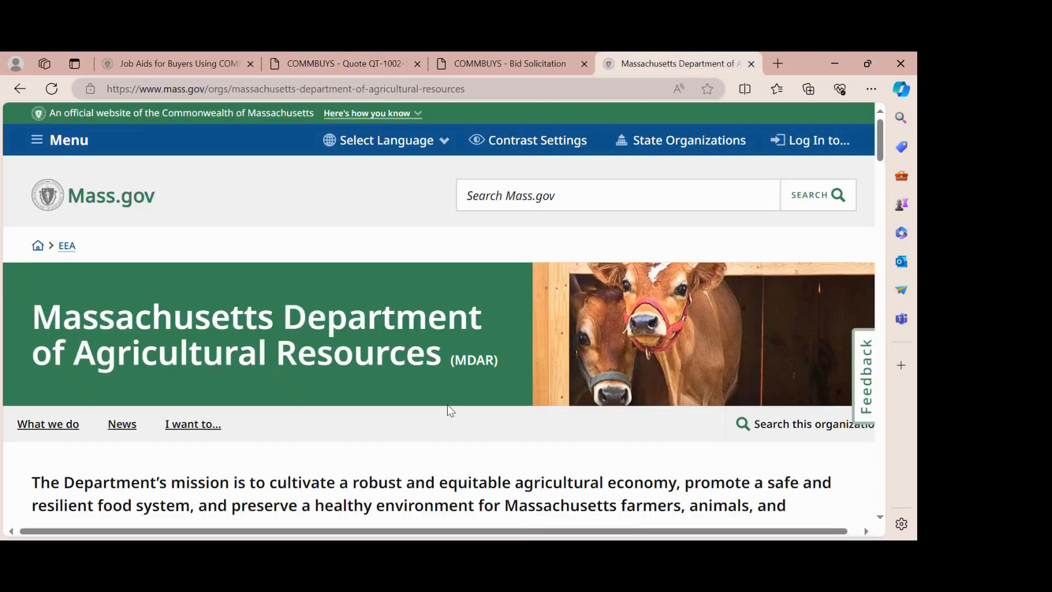